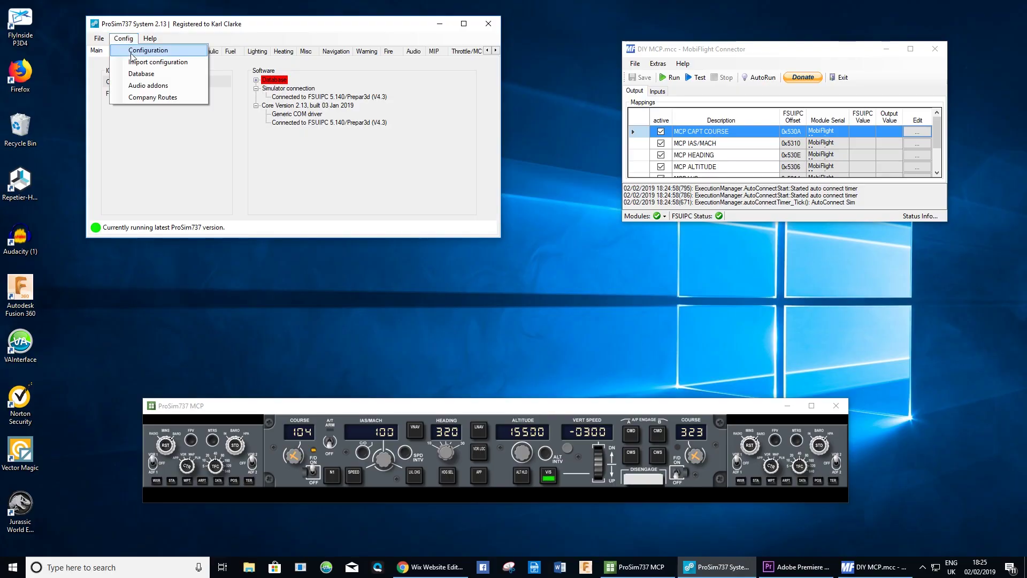
- Open ProSim737's configuration dialog listing groups such as Throttle/MCP [216] and Navigation [345]
click(131, 53)
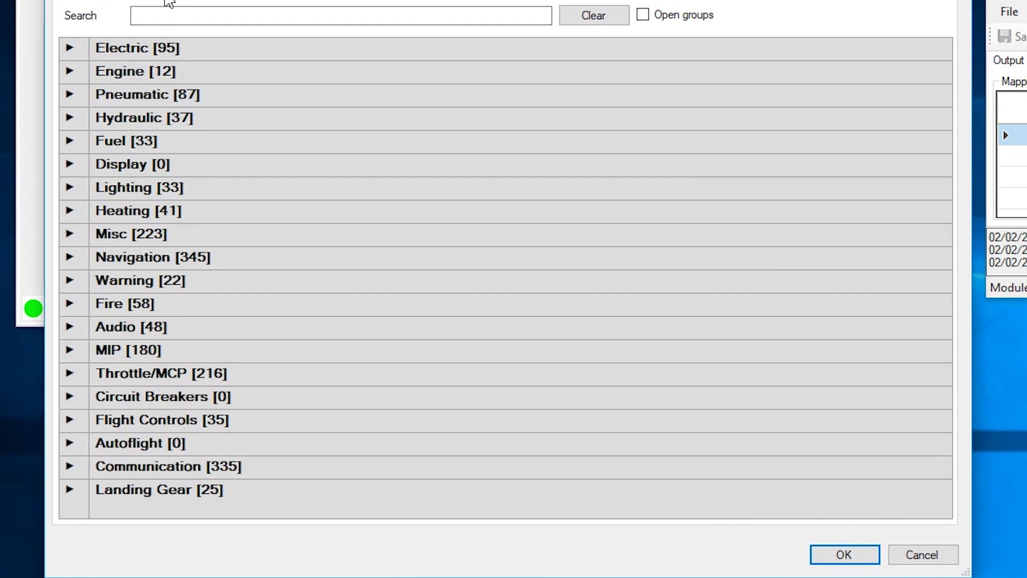
- Expand Throttle/MCP and its SWITCH subgroup, scrolling down to the MCP Bank limit rows
click(76, 374)
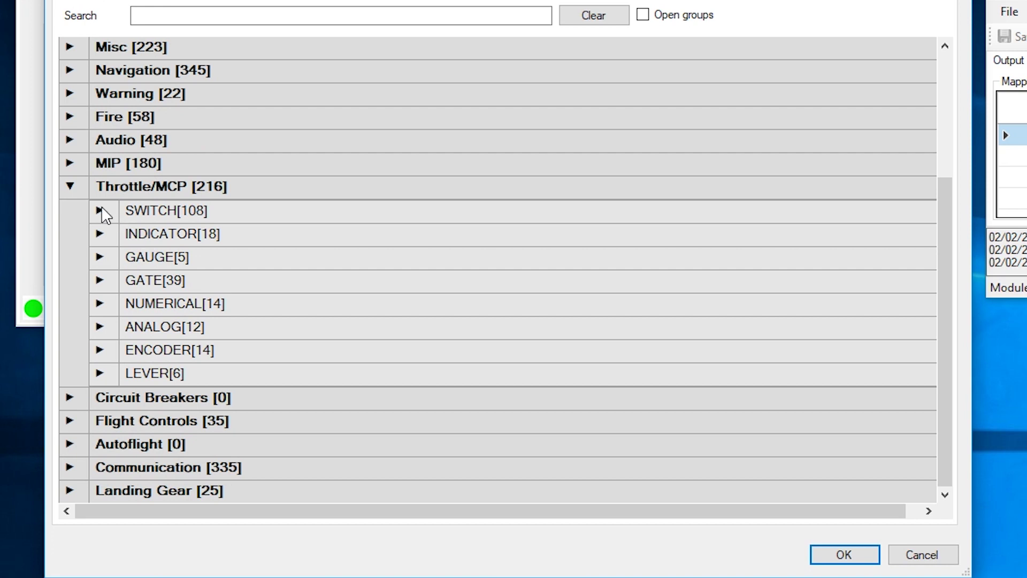
click(100, 211)
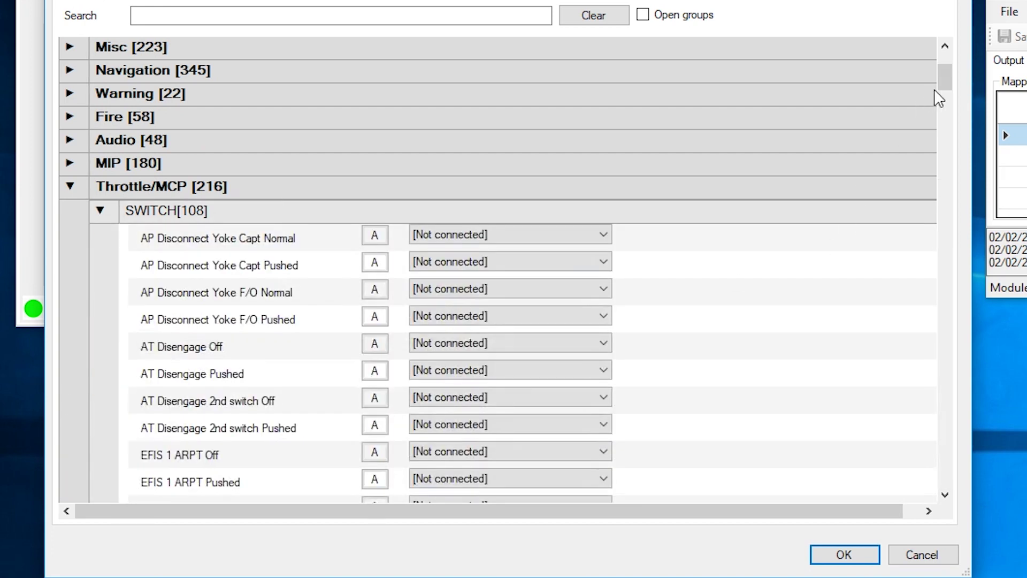
drag(940, 75, 932, 371)
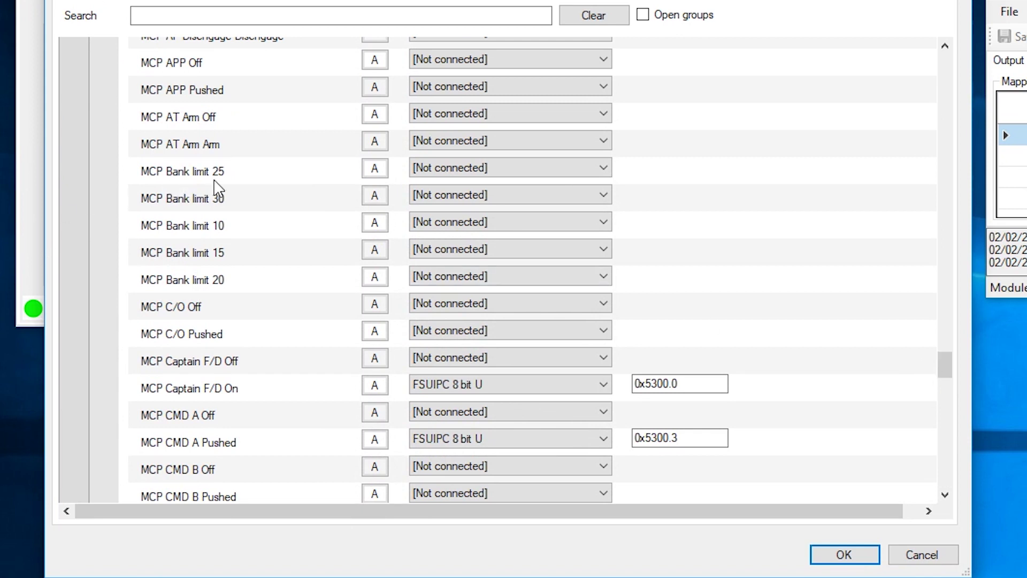
- Map Bank limit 25 and 30 to FSUIPC 8 bit U at offsets 0x5324.0 and 0x5324.1
click(520, 169)
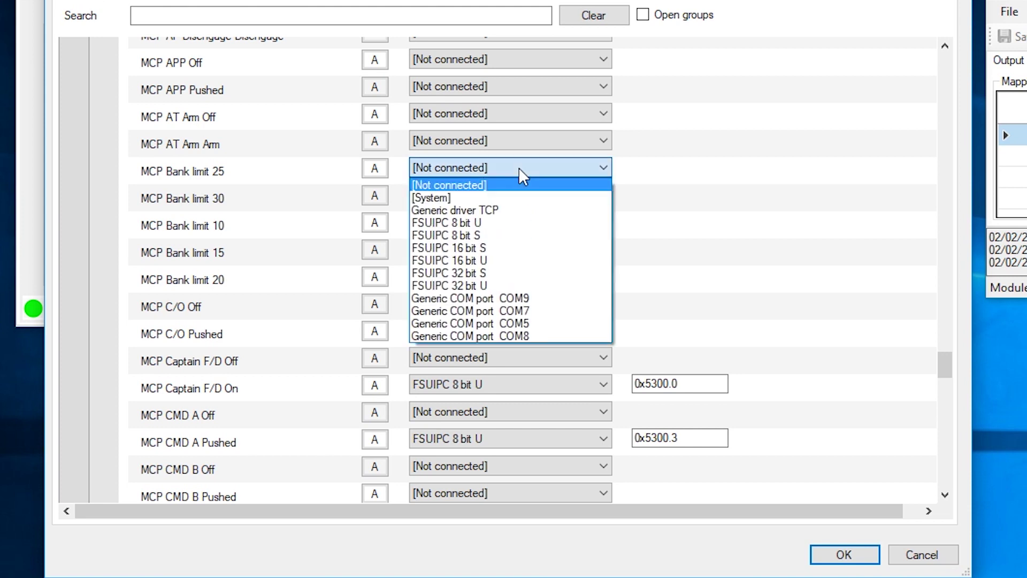
click(502, 224)
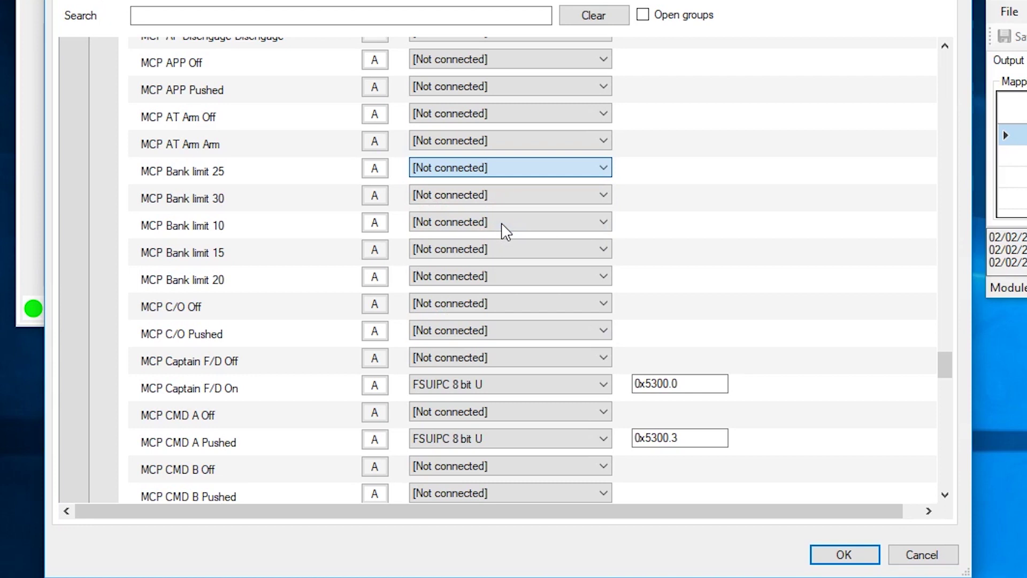
drag(669, 166, 648, 168)
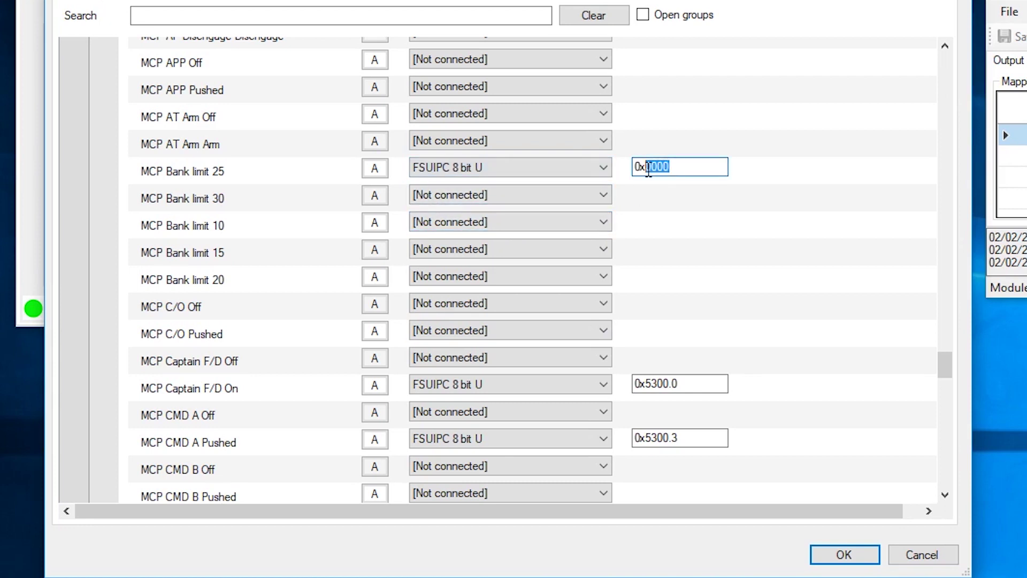
text(5324.)
click(525, 194)
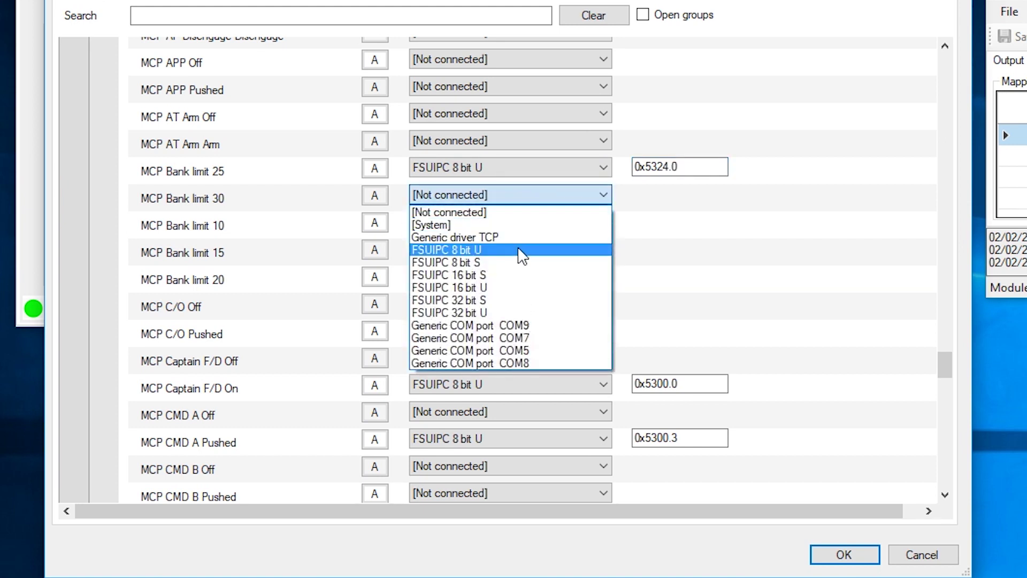
click(520, 250)
drag(678, 193, 653, 197)
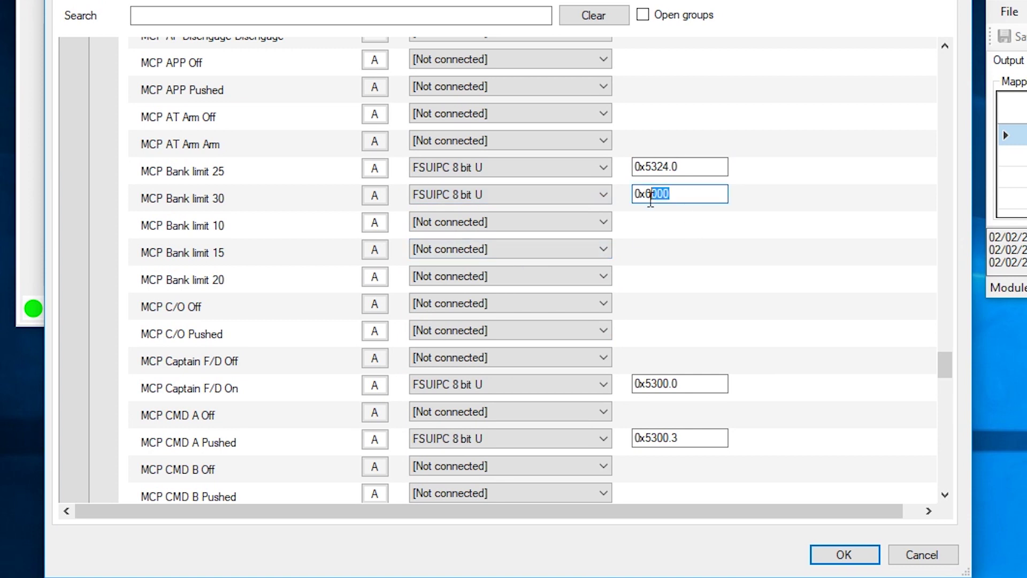
text(5324.1)
- Map Bank limit 10, 15 and 20 to FSUIPC 8 bit U at 0x5324.2, 0x5324.3 and 0x5324.4
click(602, 222)
click(514, 277)
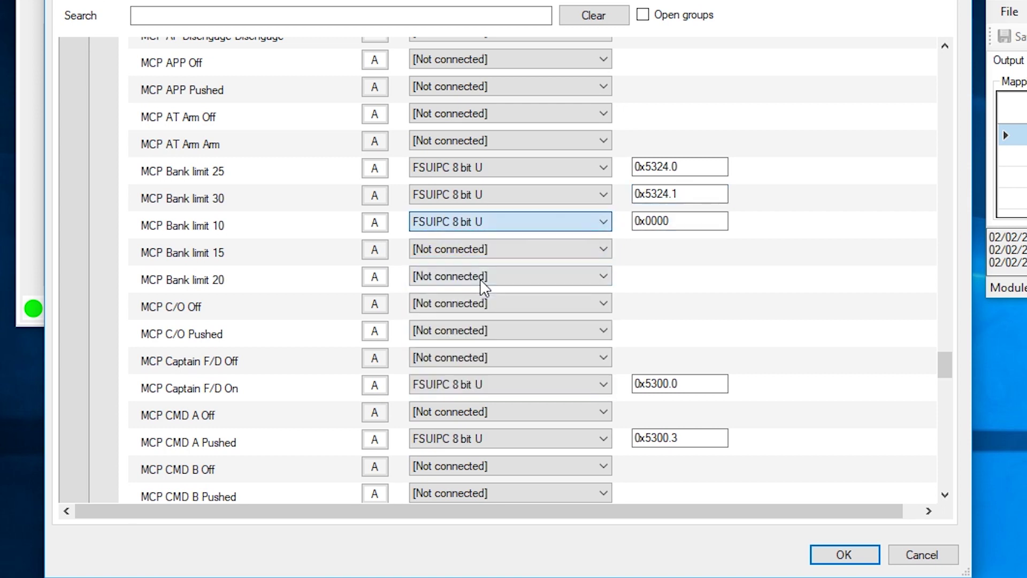
drag(676, 221, 645, 224)
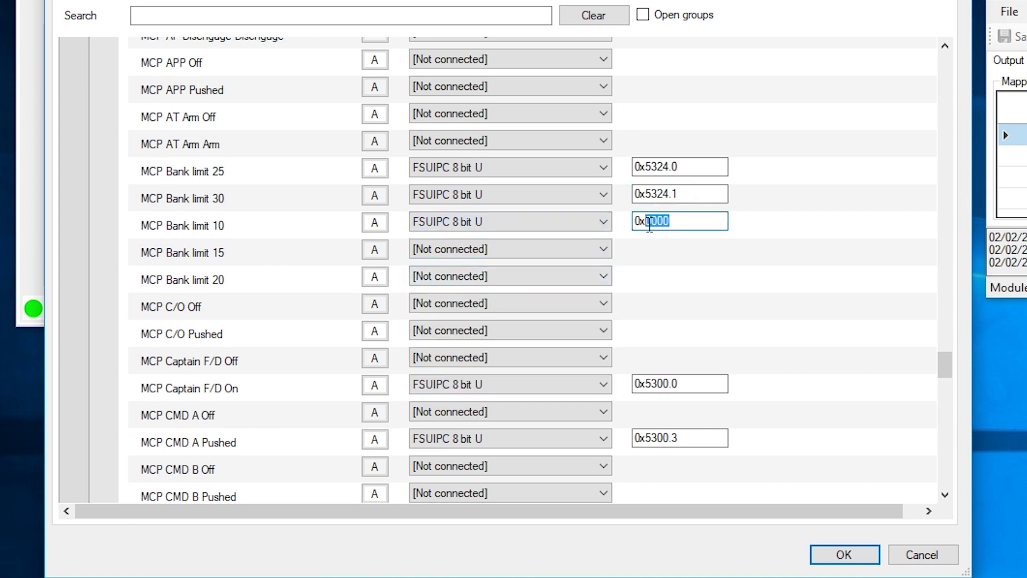
text(5324.2)
click(576, 249)
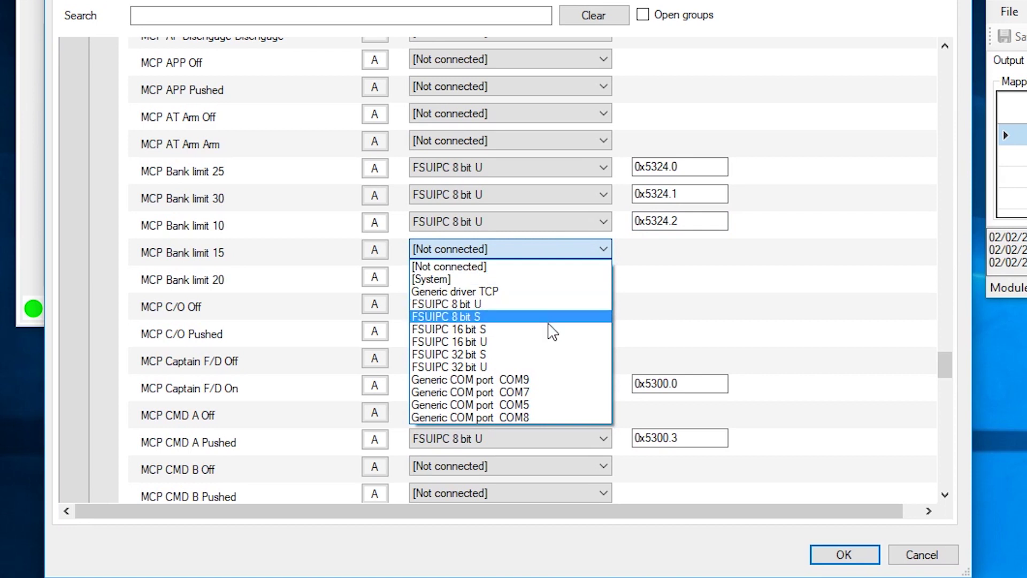
click(550, 304)
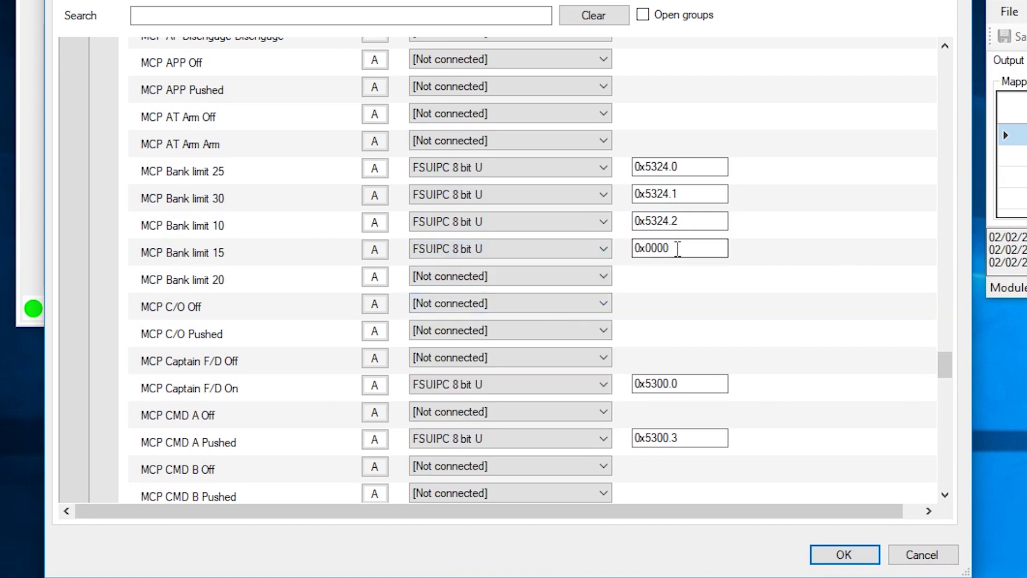
drag(689, 249, 650, 249)
text(5324.3)
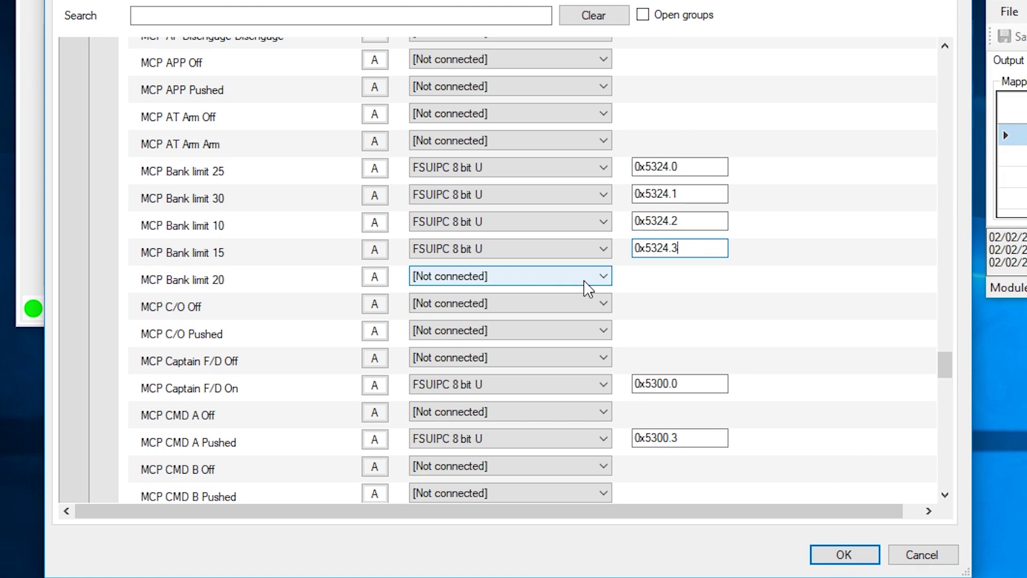
click(589, 289)
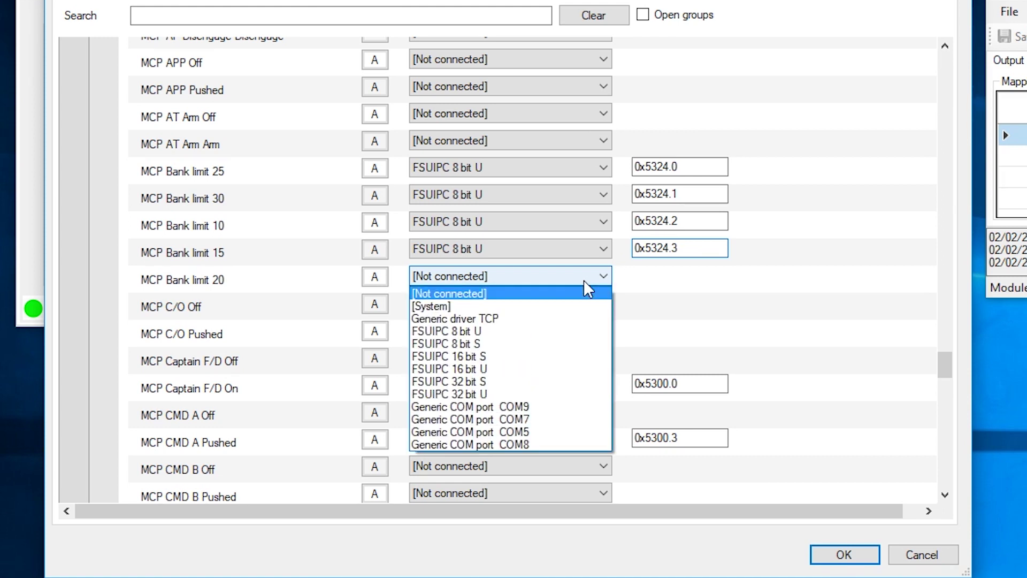
click(558, 333)
drag(668, 275, 649, 283)
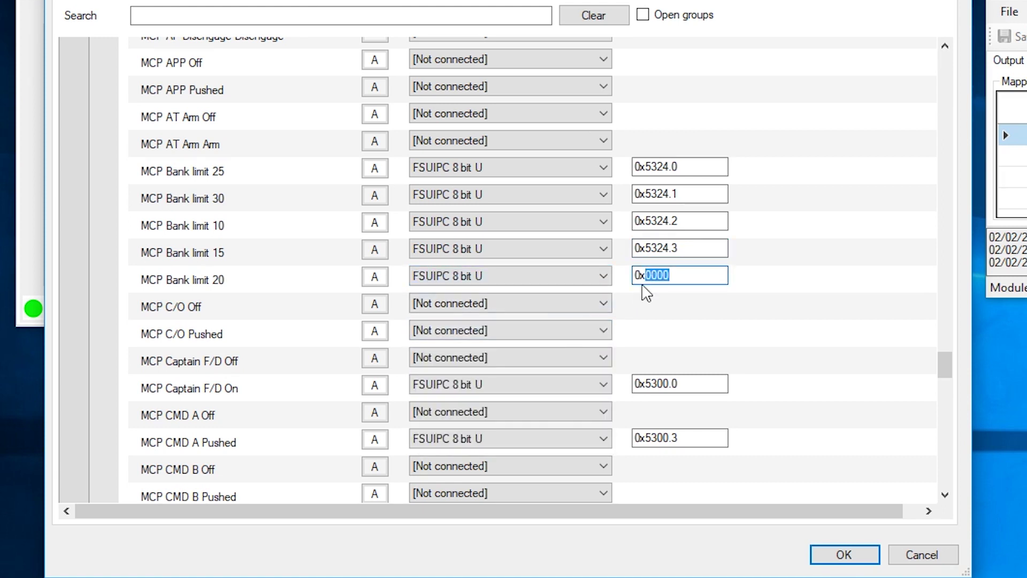
text(532)
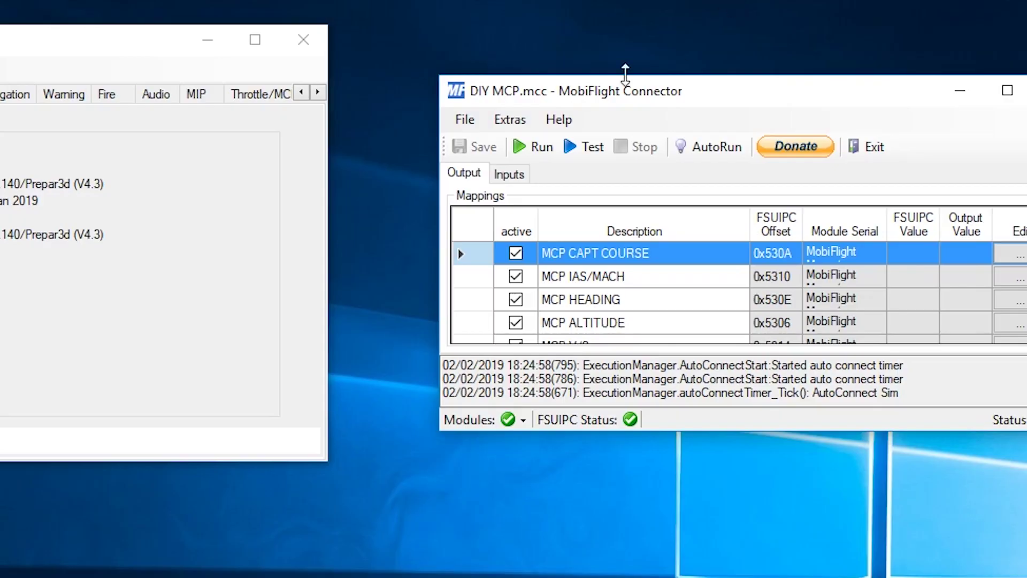
- In Settings' MobiFlight Modules page, select the Meg1 module and bring up its Add device choices
click(516, 120)
click(532, 172)
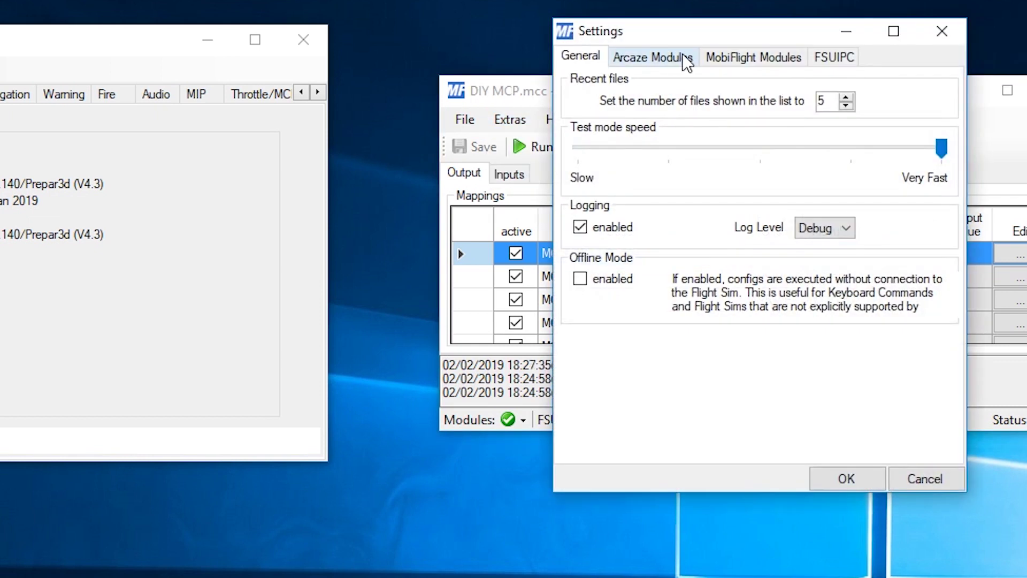
click(746, 63)
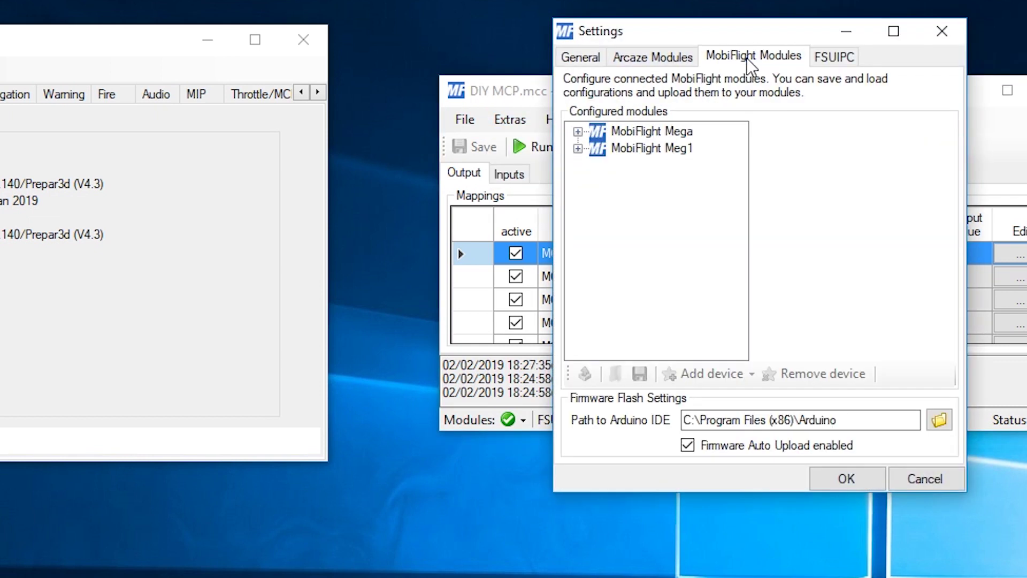
click(578, 149)
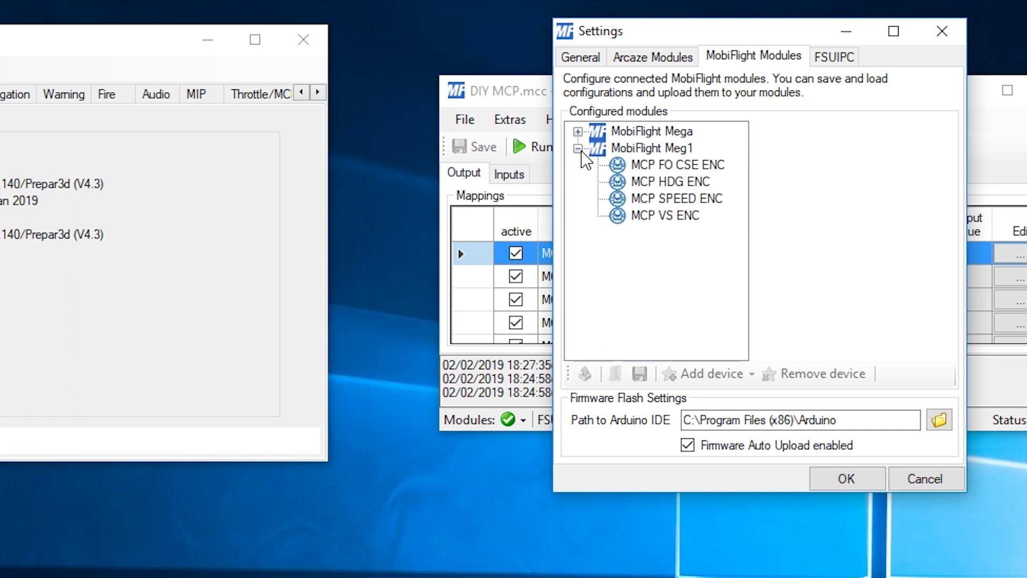
click(645, 150)
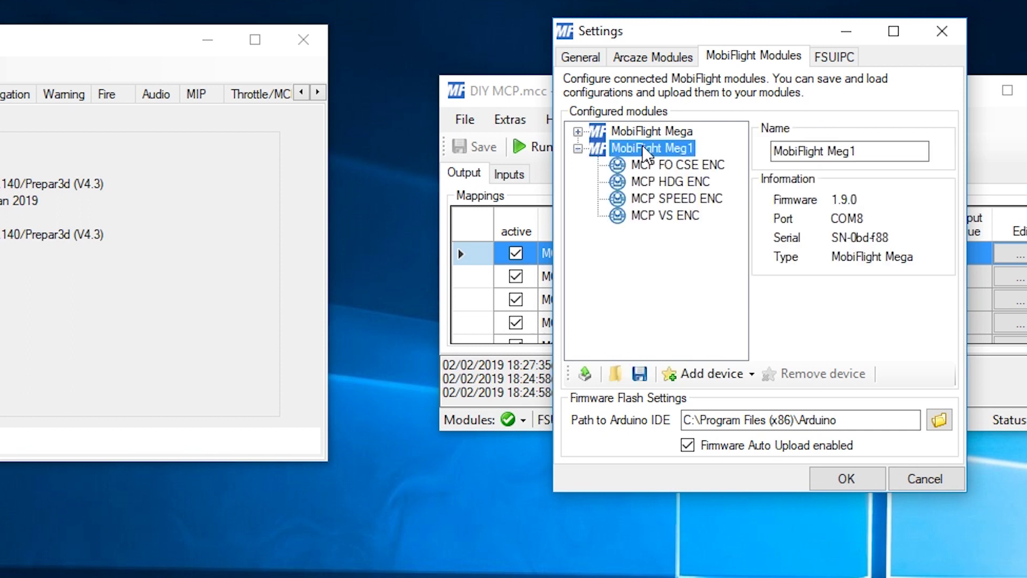
click(710, 377)
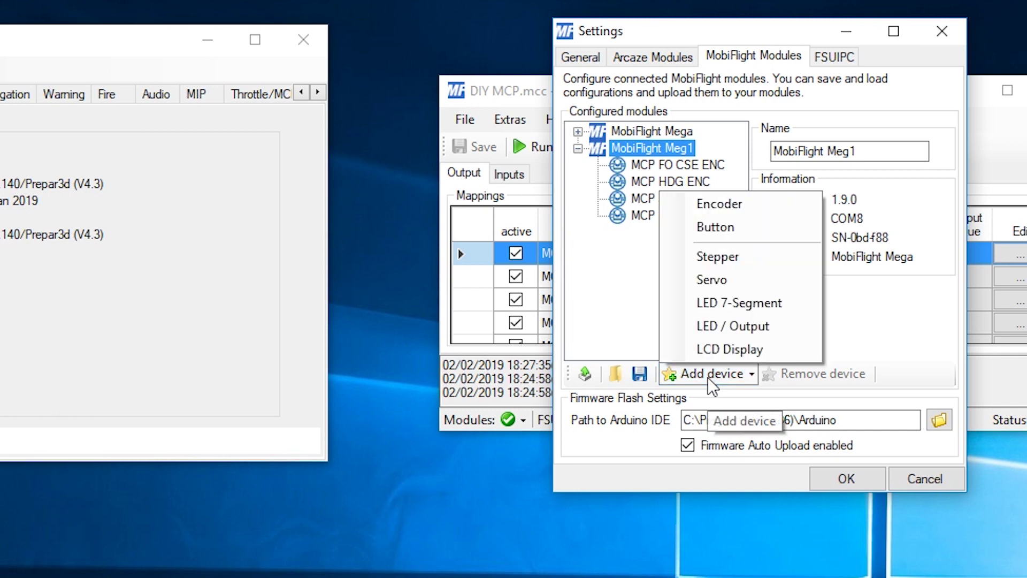
- Add Meg1 buttons BANK 25 on pin 14 and BANK 30 on pin 15
click(729, 234)
click(800, 152)
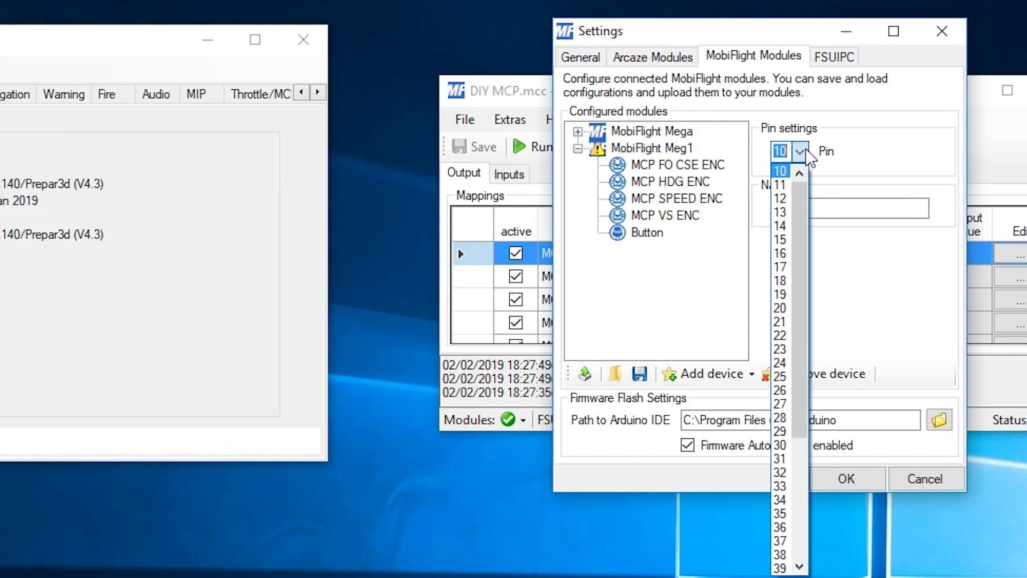
click(783, 225)
click(815, 207)
double_click(814, 207)
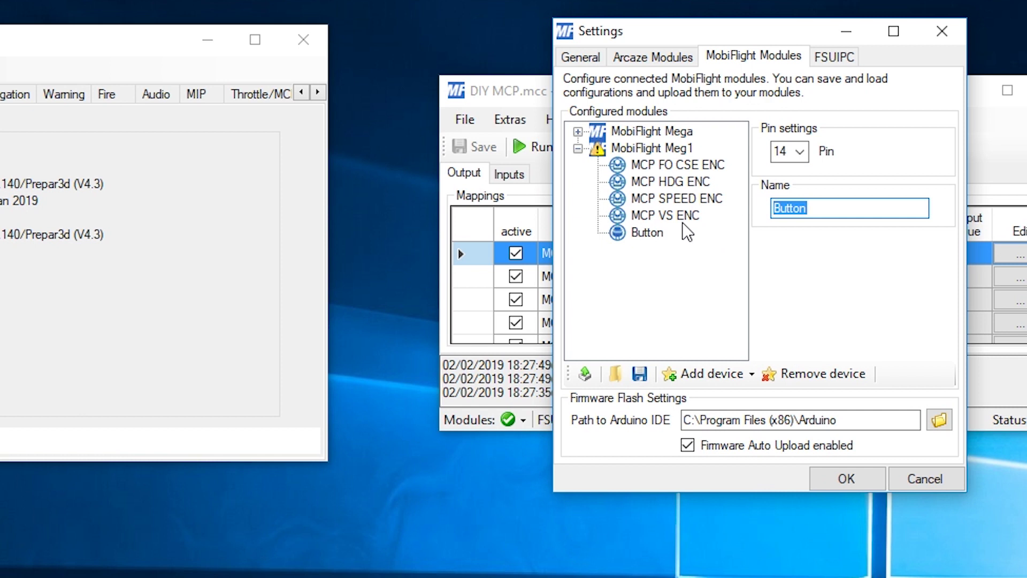
text(BANK 2)
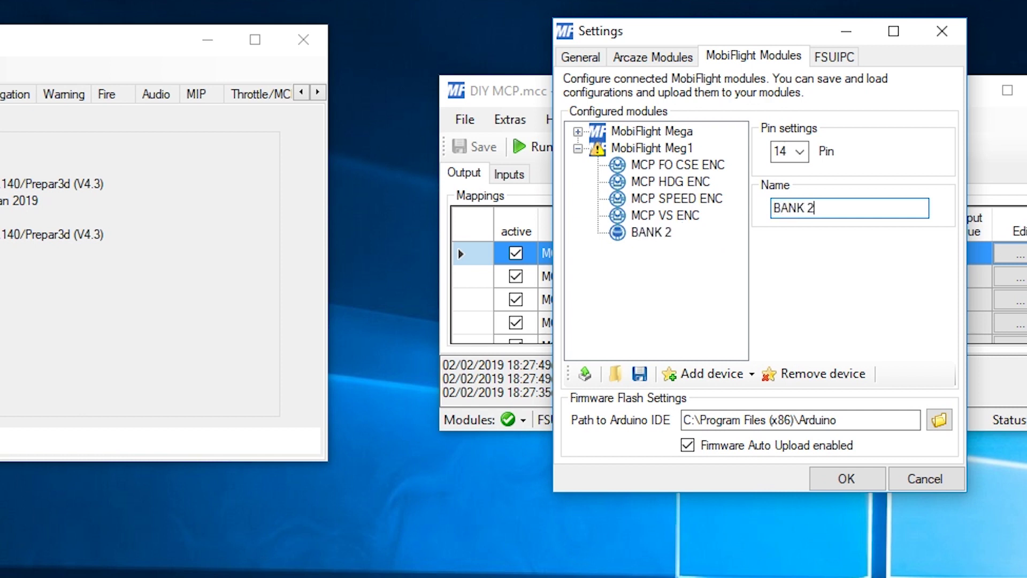
text(5)
click(719, 377)
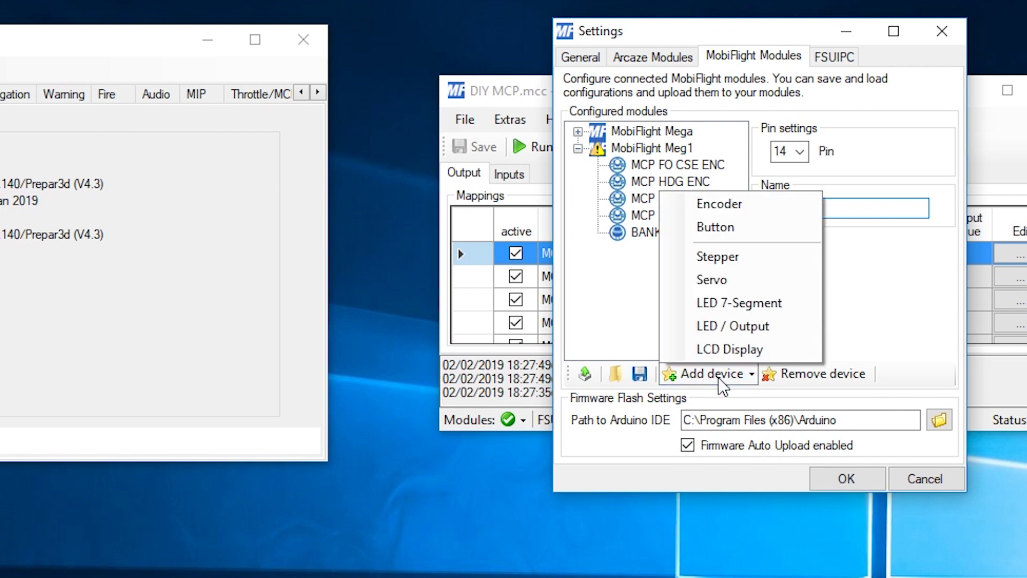
click(751, 227)
click(794, 152)
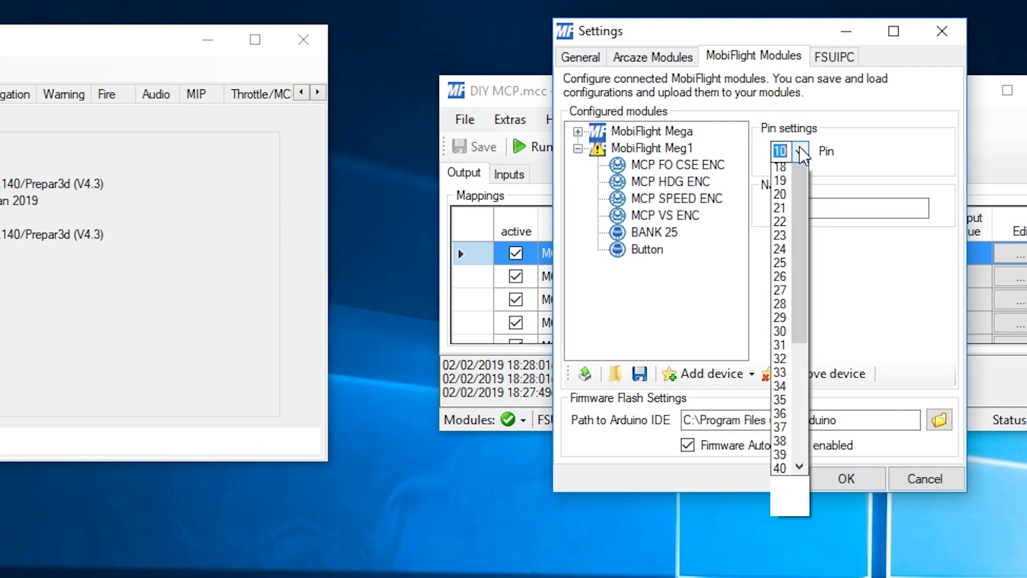
click(781, 226)
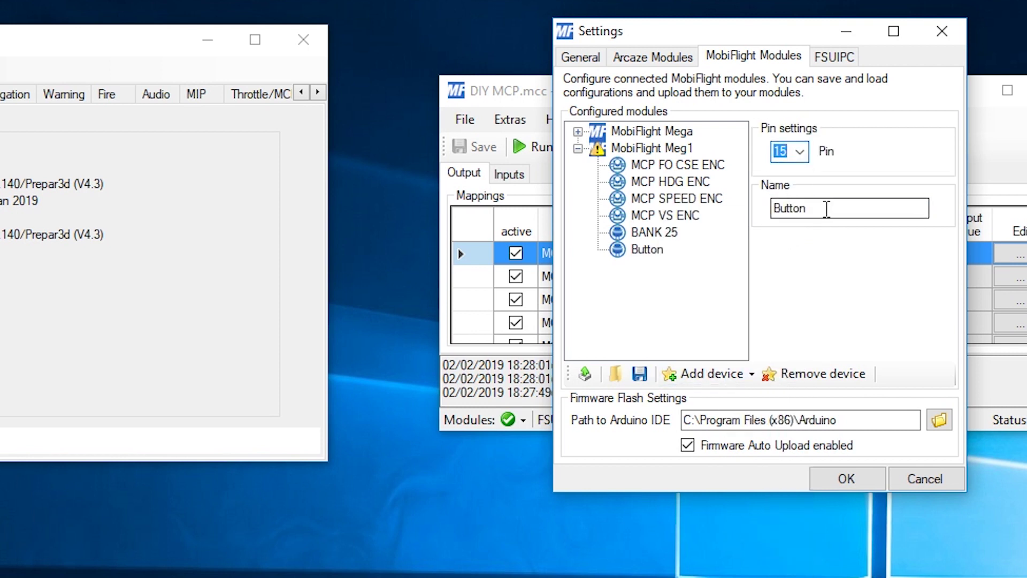
double_click(827, 209)
text(BANK 30)
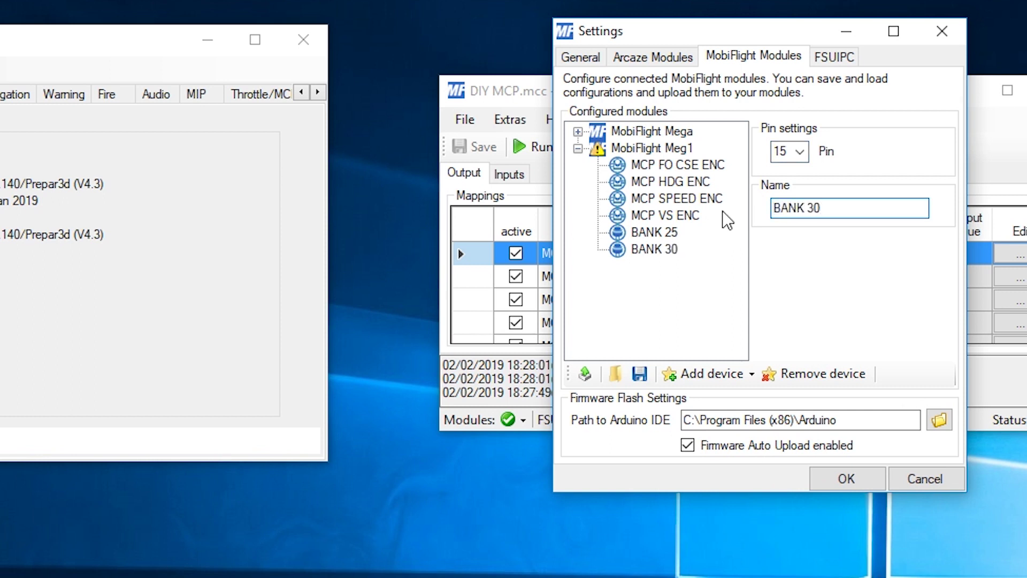
- Add buttons BANK 10 on pin 16 and BANK 15 on pin 17
click(730, 374)
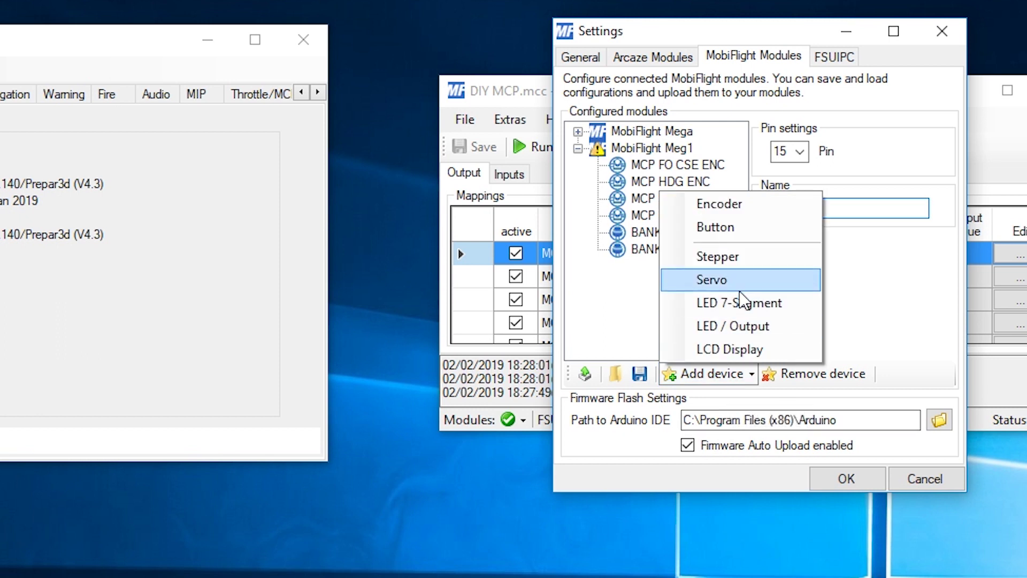
click(695, 227)
click(790, 151)
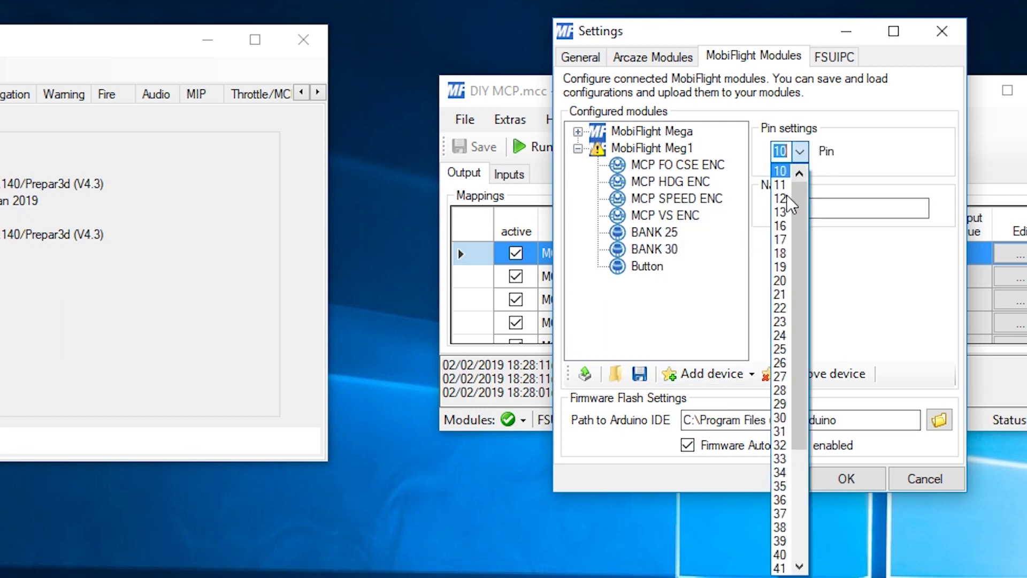
click(780, 225)
key(Tab)
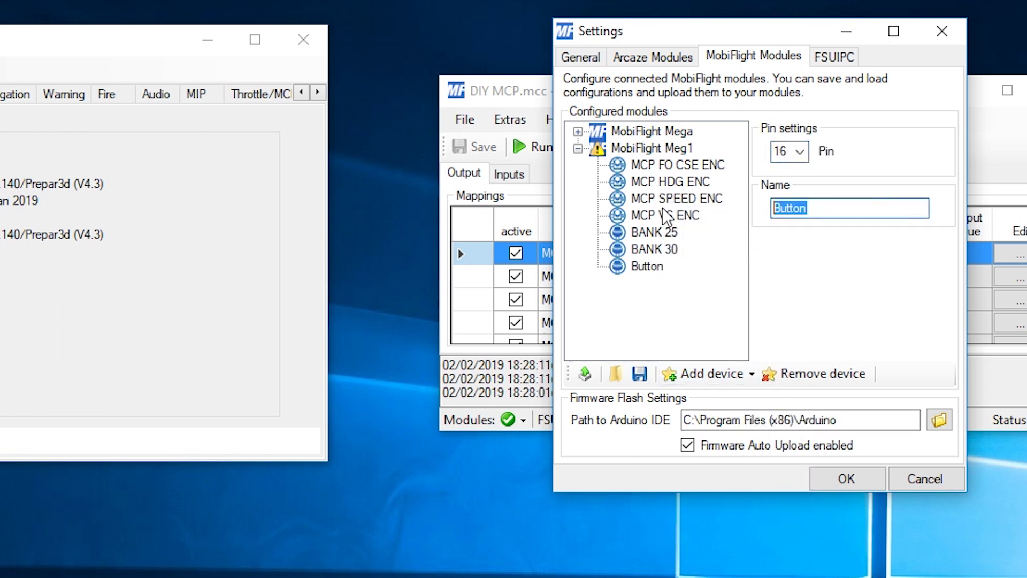
text(BANK 10)
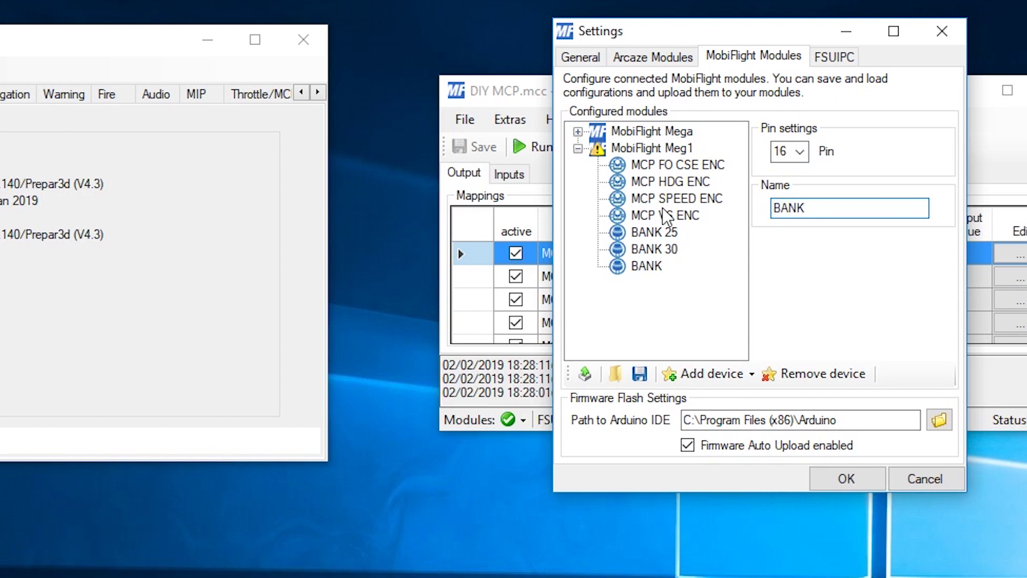
click(711, 376)
click(741, 237)
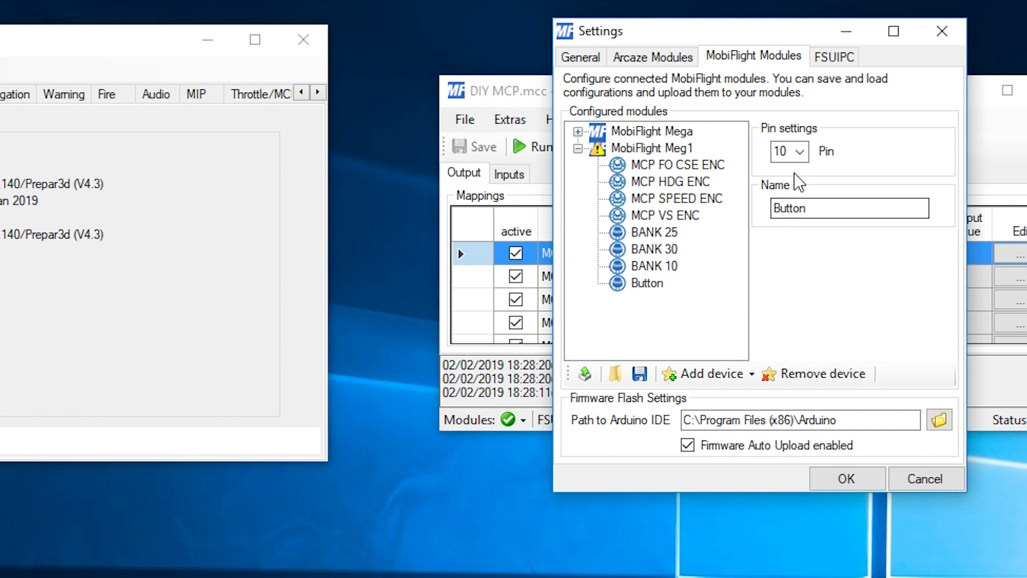
click(796, 152)
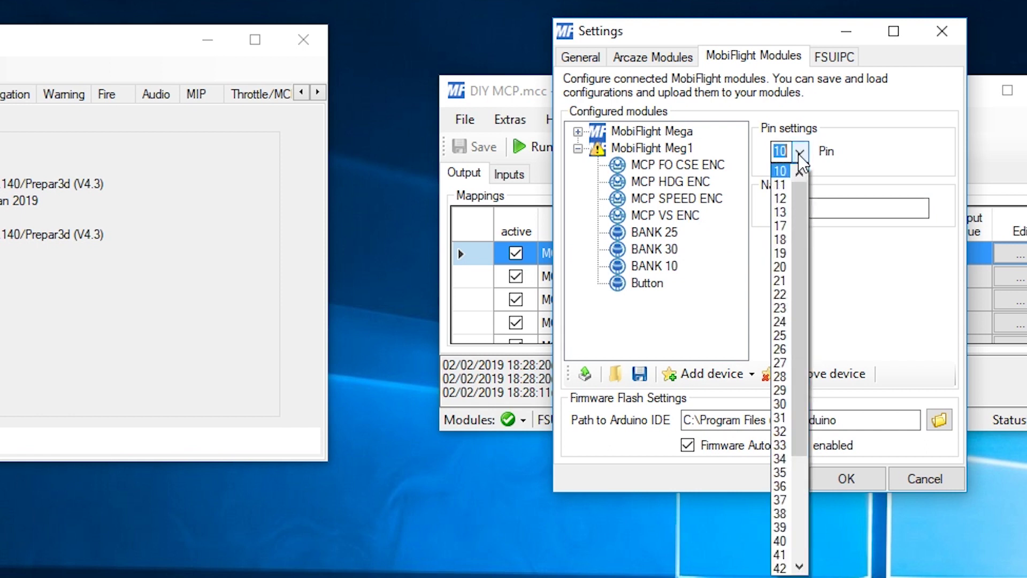
click(779, 225)
double_click(821, 210)
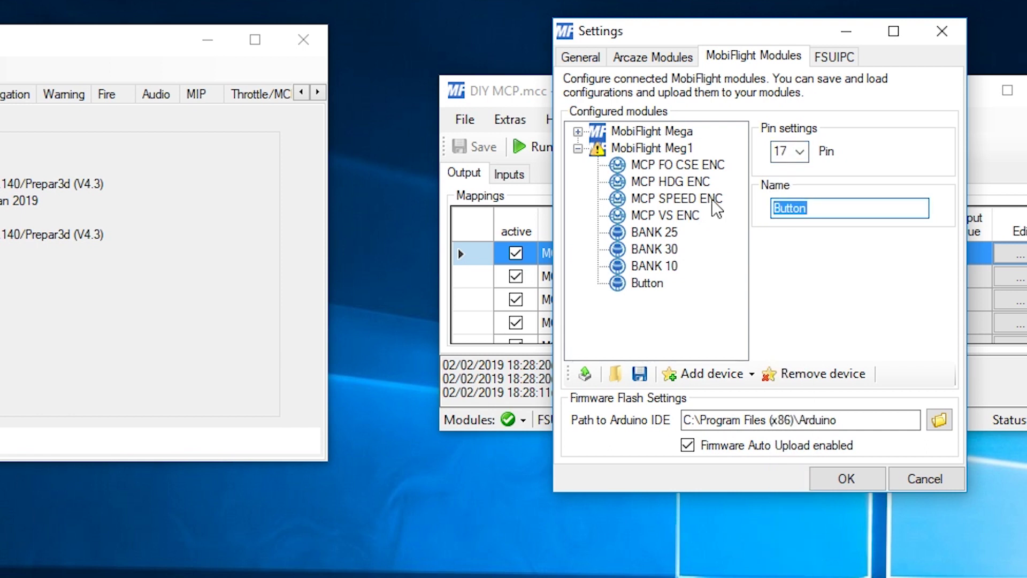
text(B)
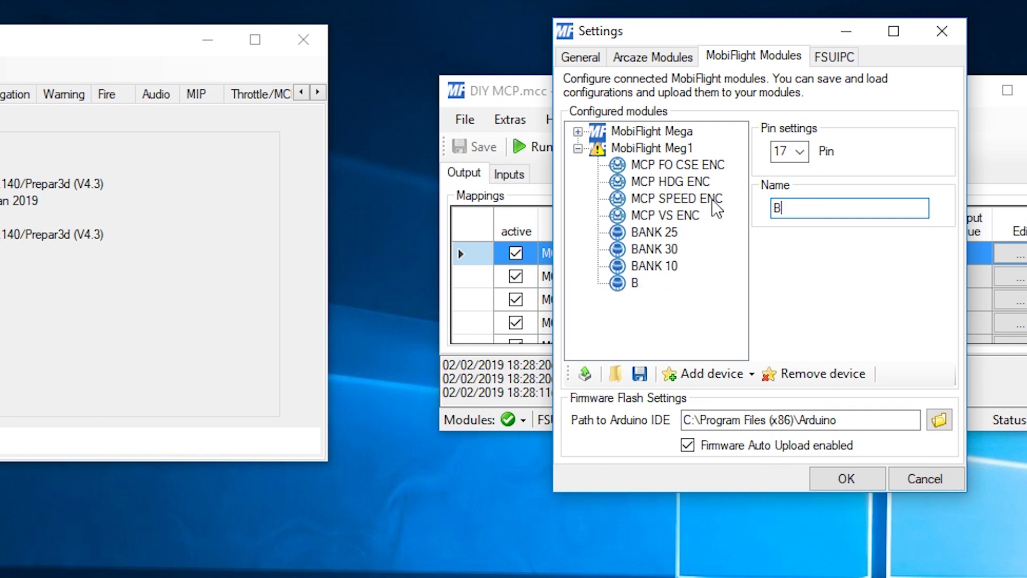
text(VANANK 15)
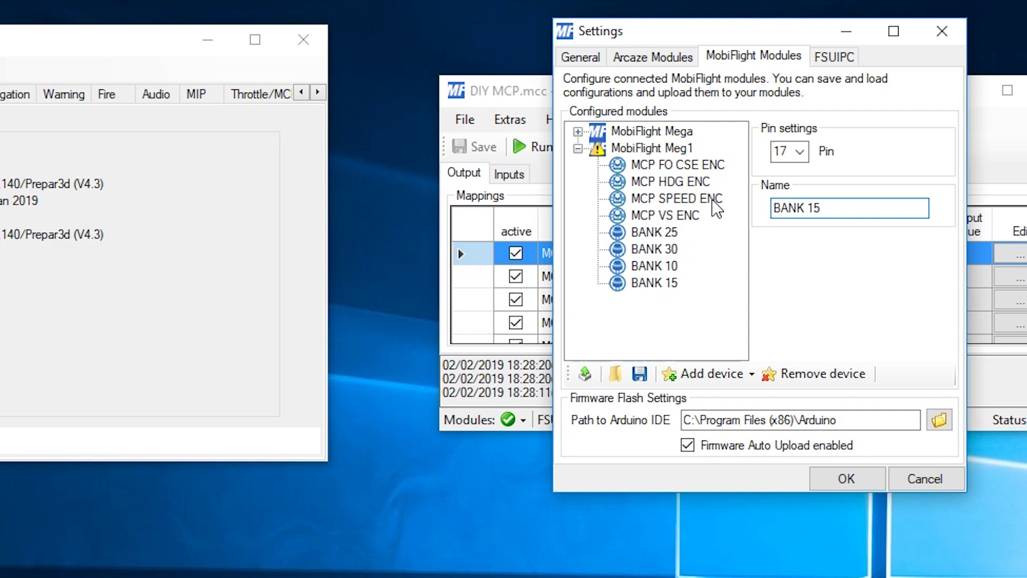
- Add button BANK 20 on pin 18
click(740, 374)
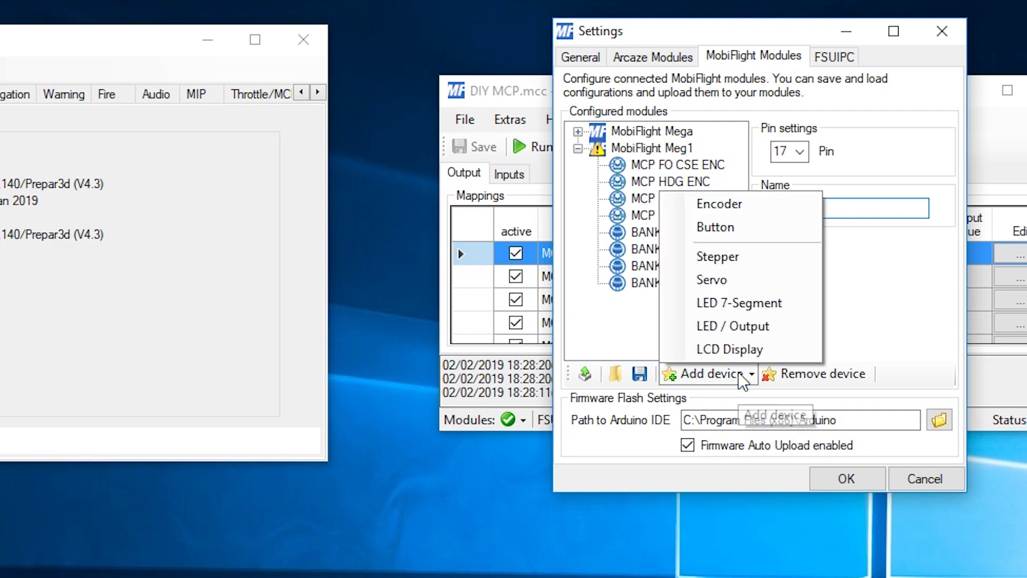
click(756, 226)
click(799, 153)
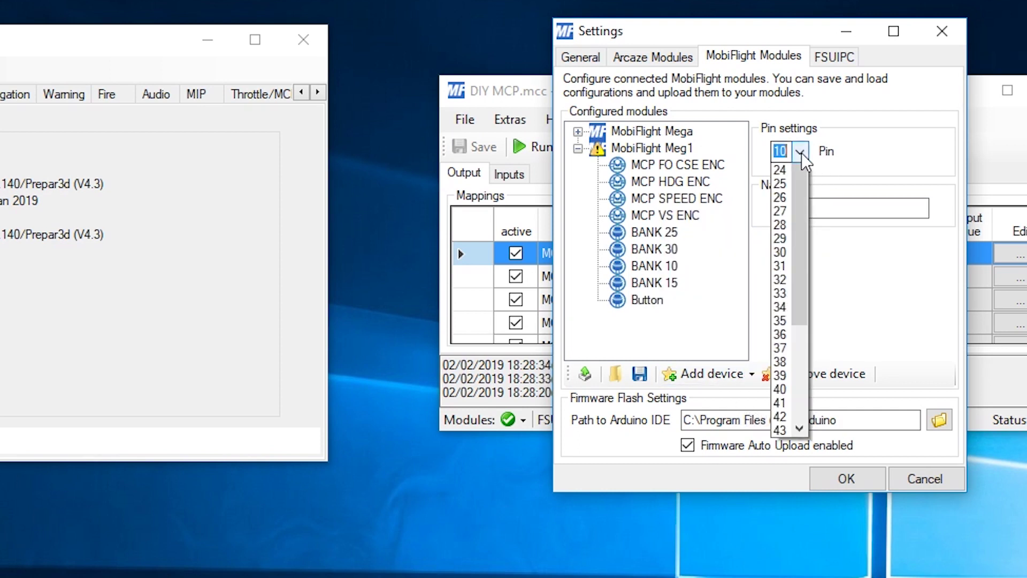
click(787, 230)
click(810, 203)
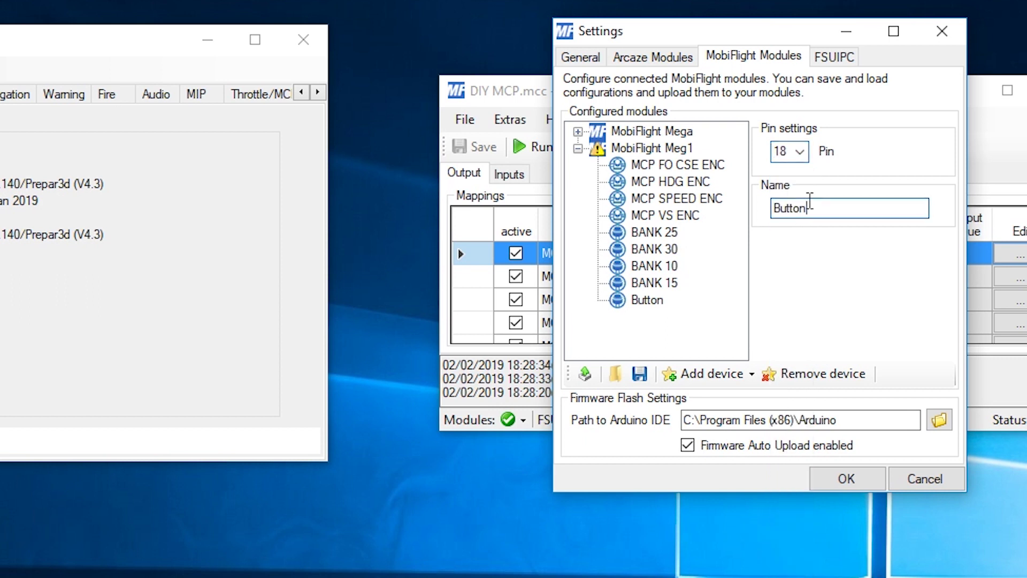
drag(809, 204, 690, 212)
text(BANK)
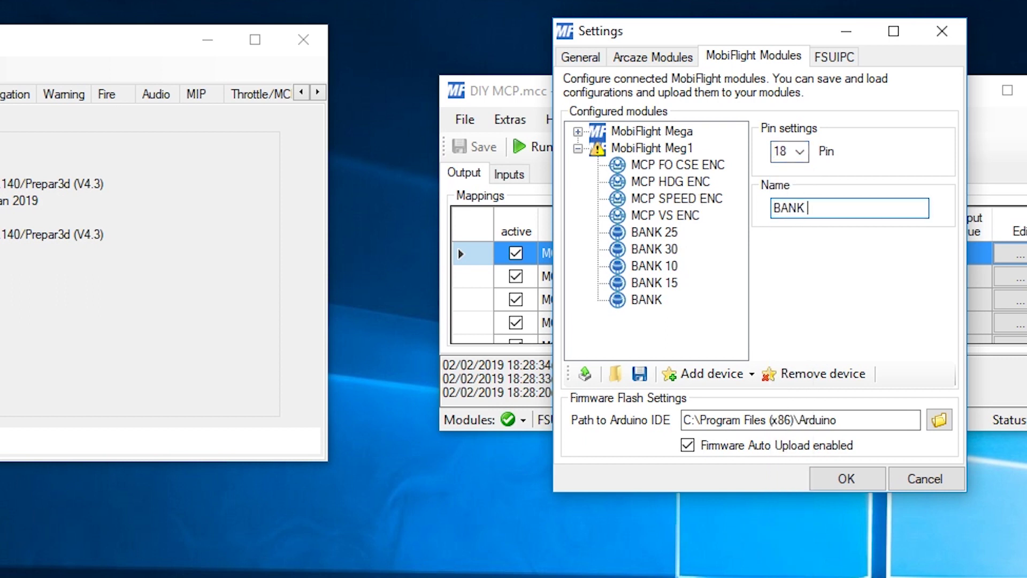
text( 20)
- Upload the configuration to Meg1 and close Settings with OK
click(584, 373)
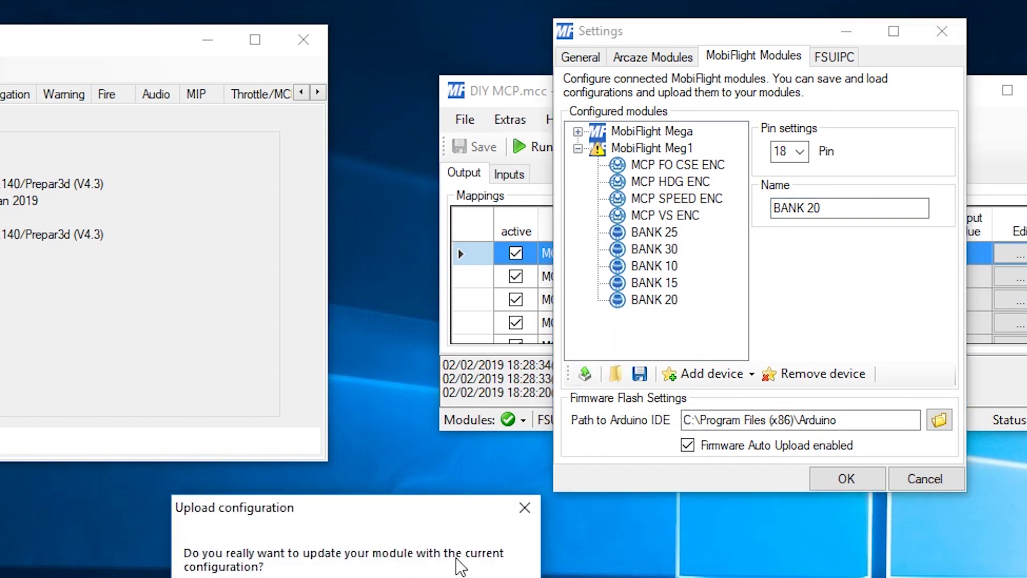
key(Return)
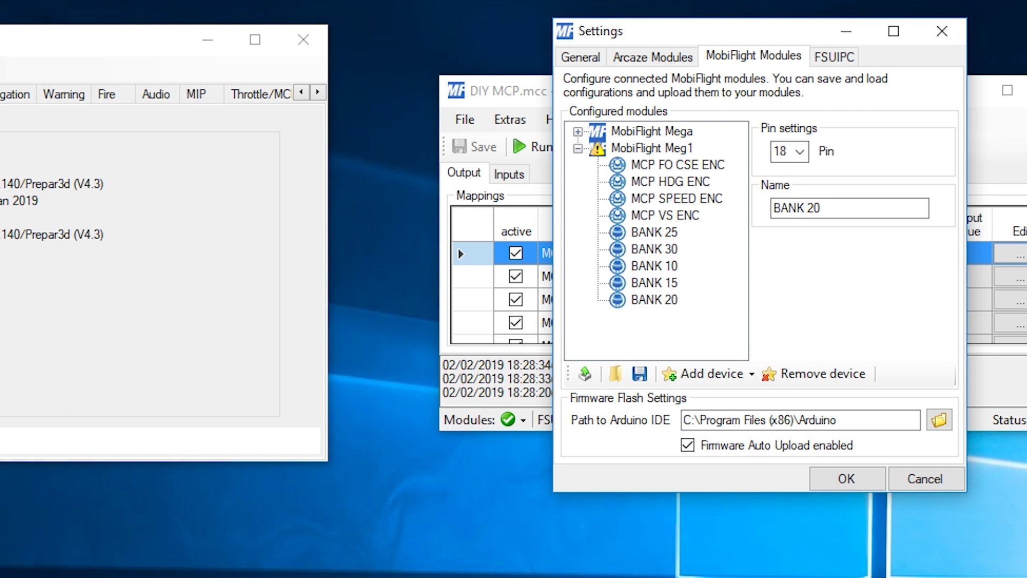
key(Return)
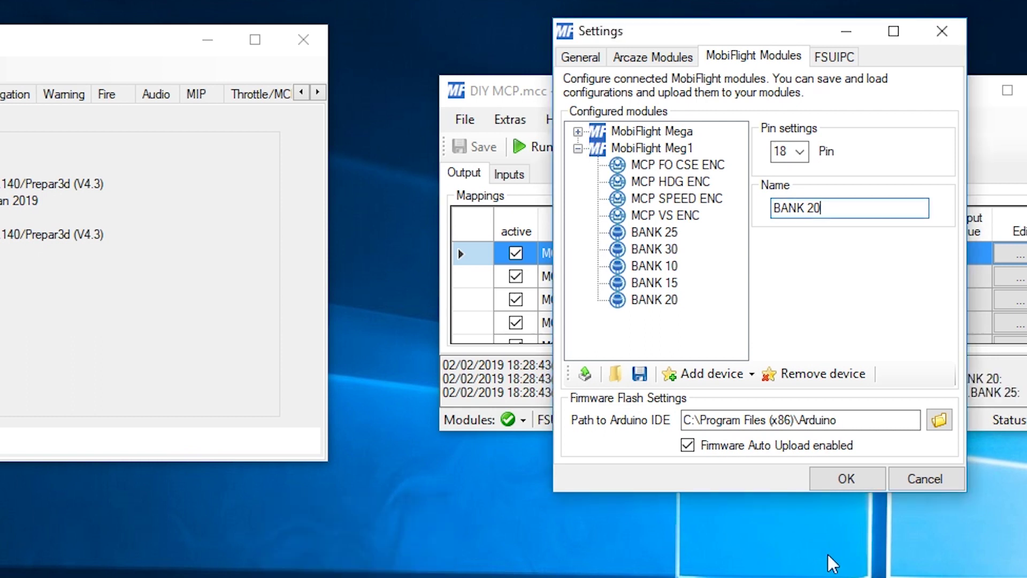
click(854, 492)
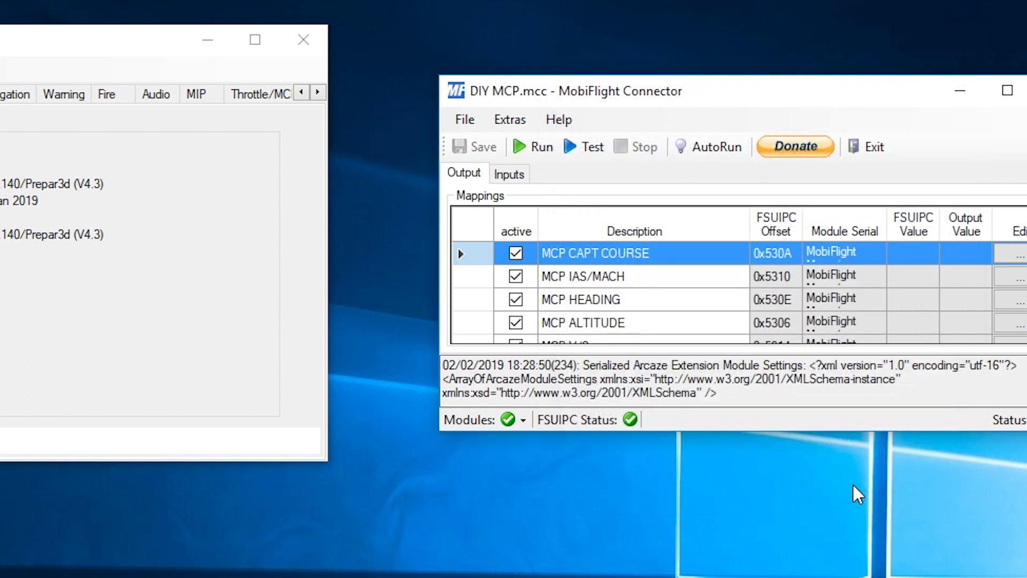
- Activate the MCP FO CSE, HDG and SPEED encoder inputs in the Inputs list
click(517, 185)
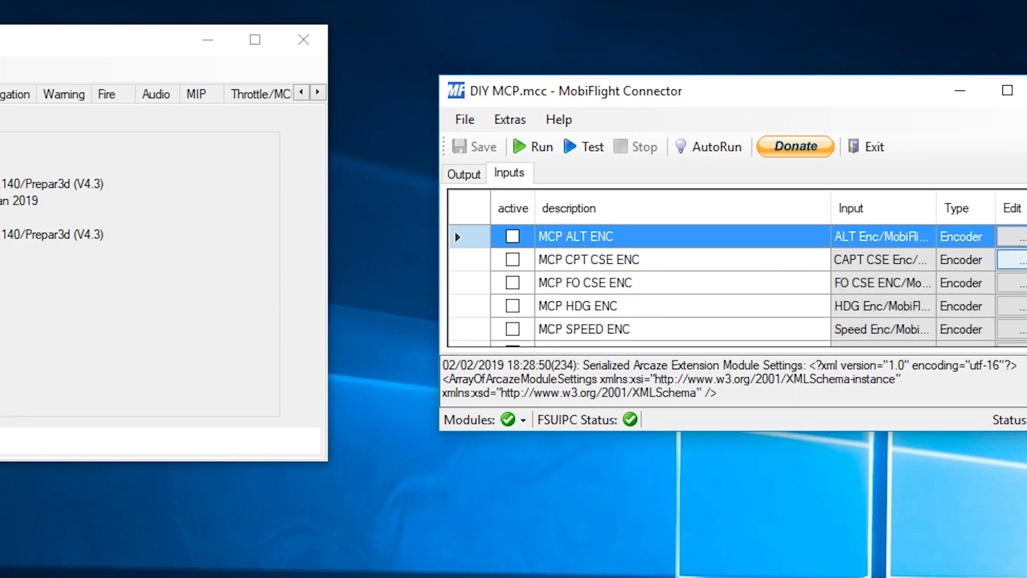
click(512, 282)
click(512, 306)
click(513, 328)
- Start a new input row described as 'MCP BANK 25'
scroll(570, 307, down, 1)
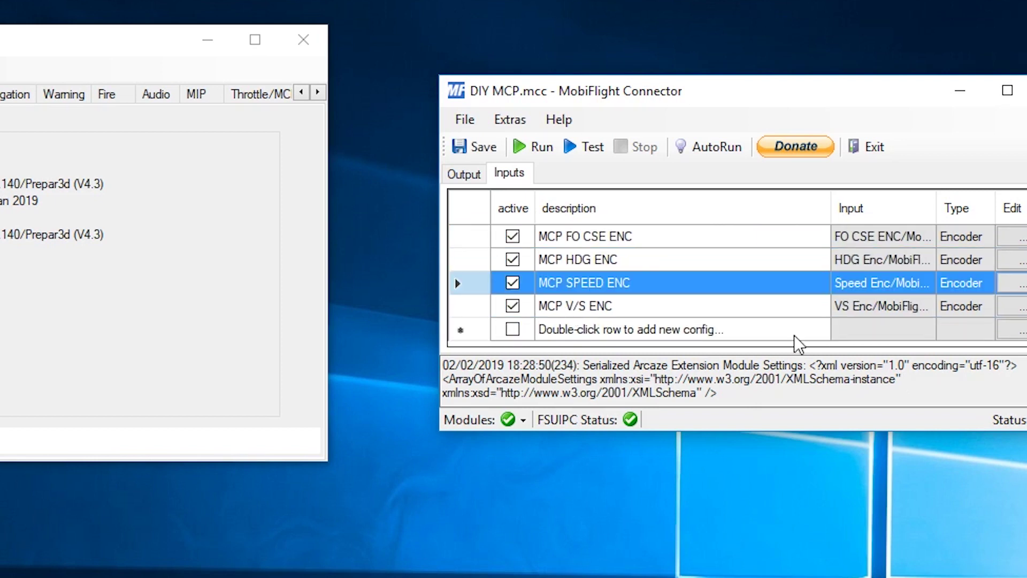
click(622, 331)
click(622, 332)
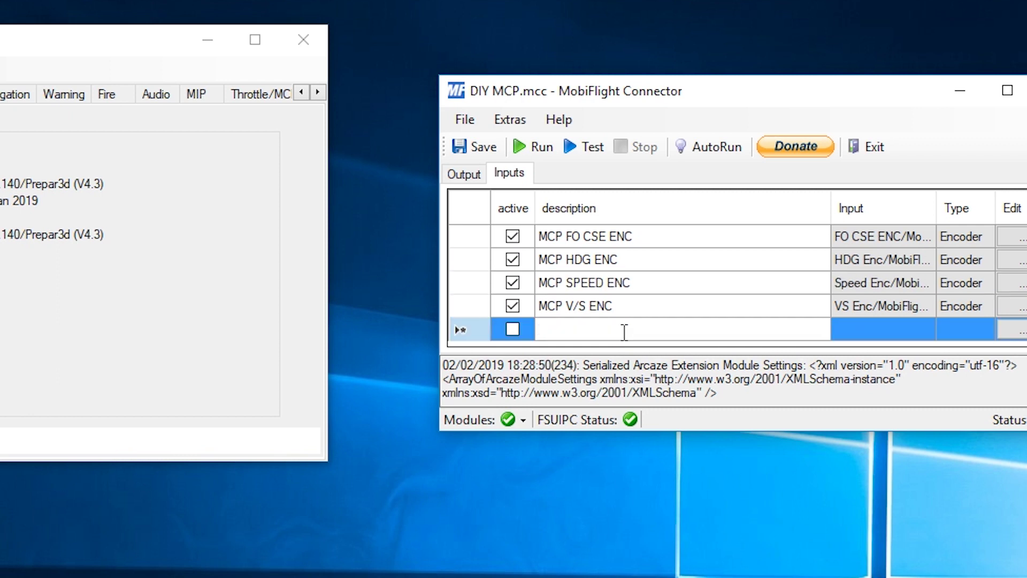
text(MCP BANK 25)
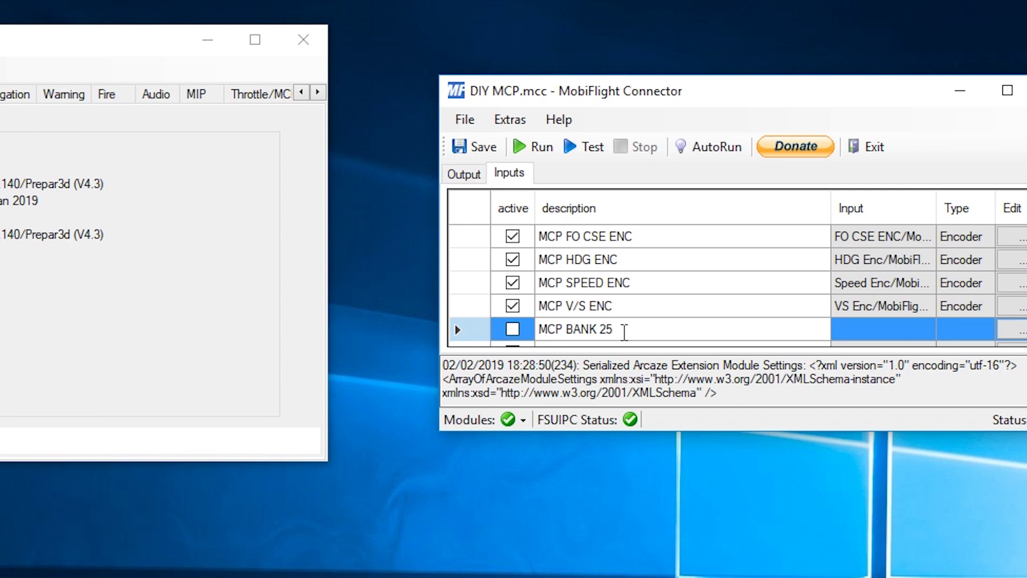
- Assign Meg1's BANK 25 switch as the input device for the new row
key(Return)
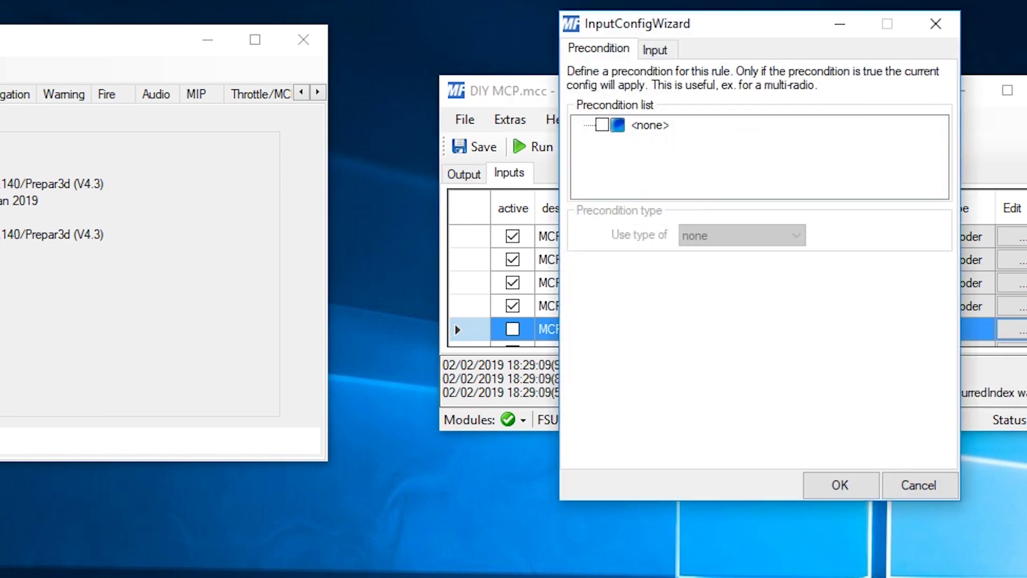
click(661, 54)
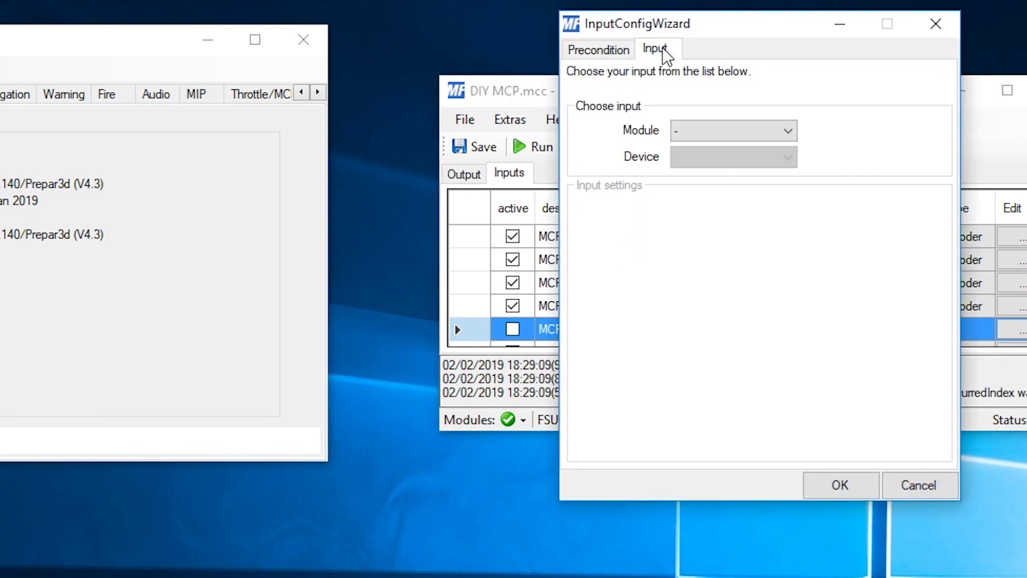
click(743, 133)
click(746, 176)
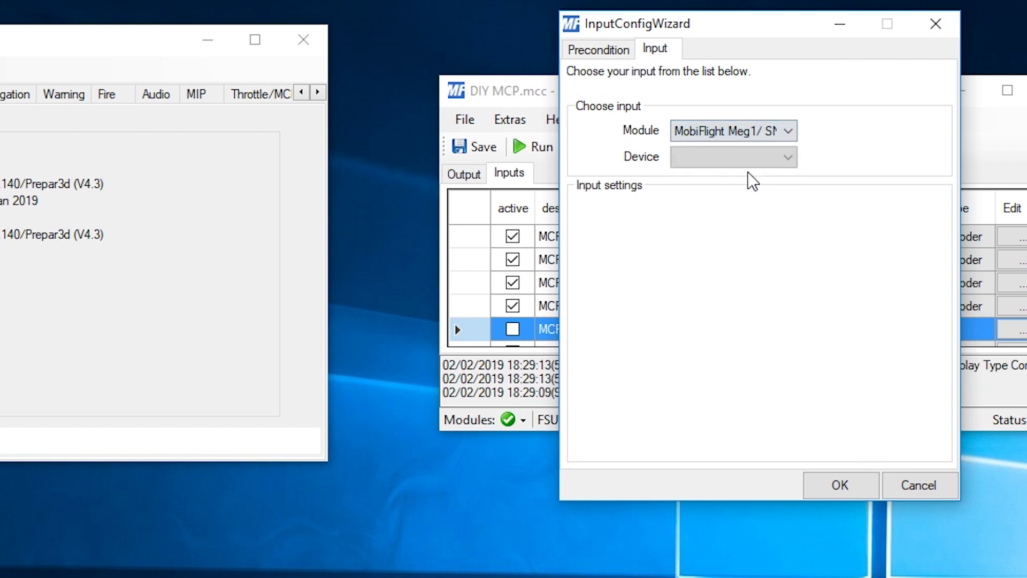
click(747, 158)
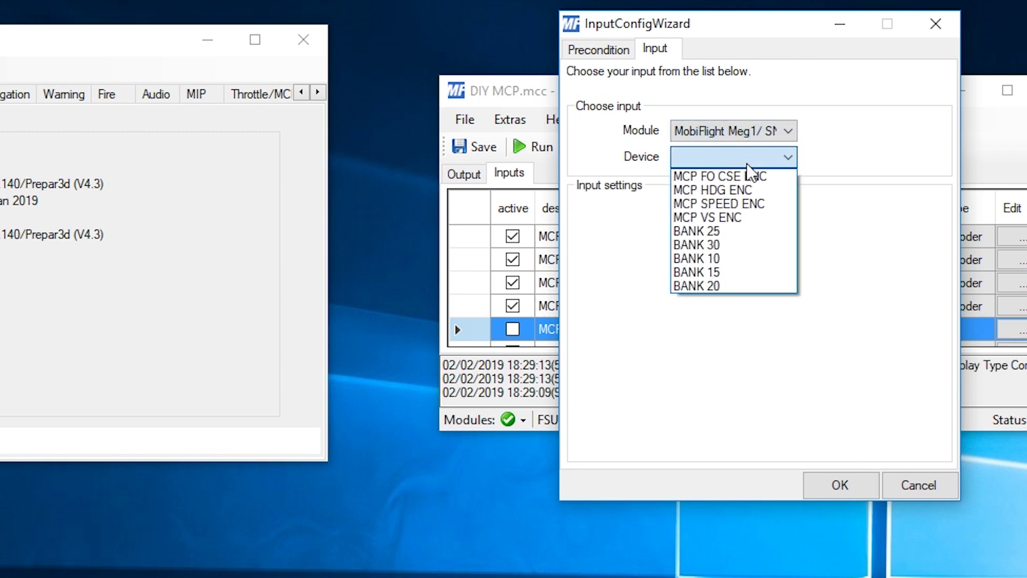
click(736, 230)
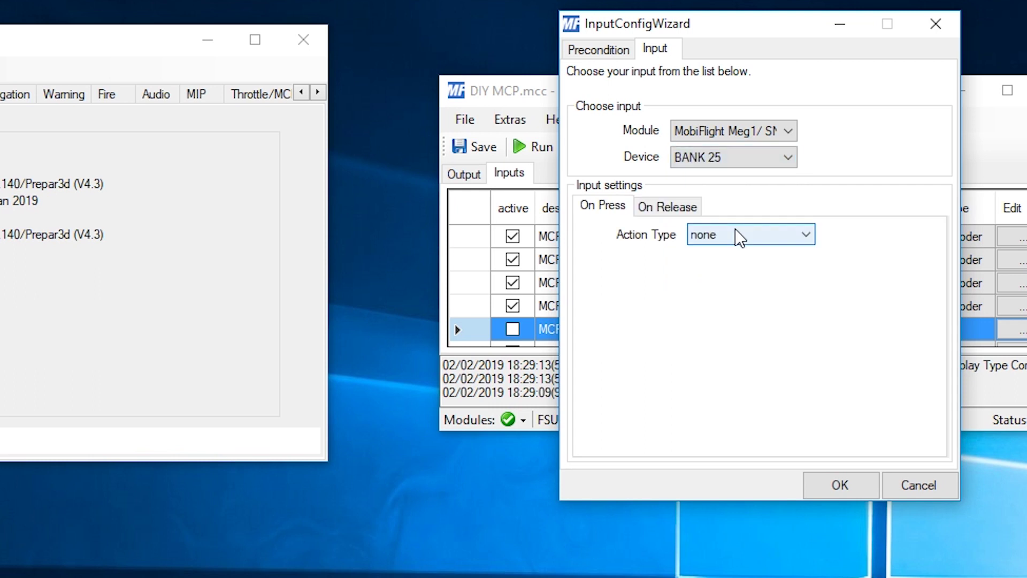
- Make pressing write FSUIPC offset 0x5324 with mask 0x01
click(736, 232)
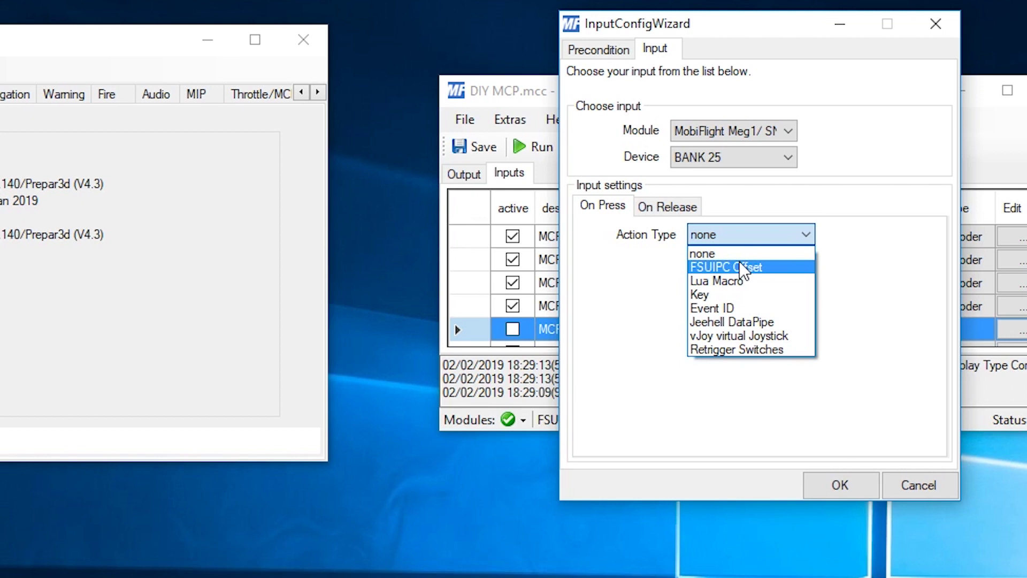
click(739, 263)
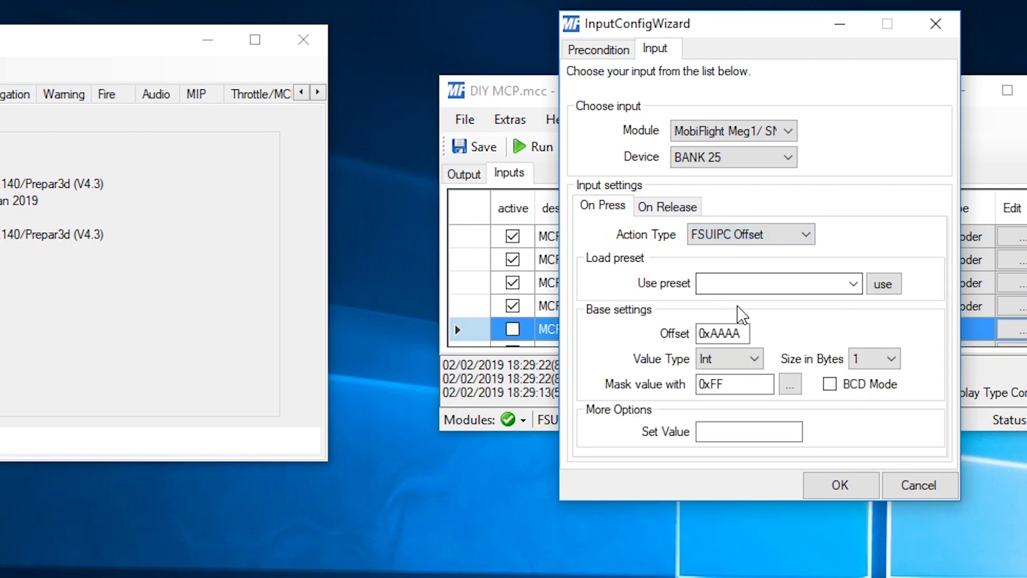
drag(745, 333, 720, 334)
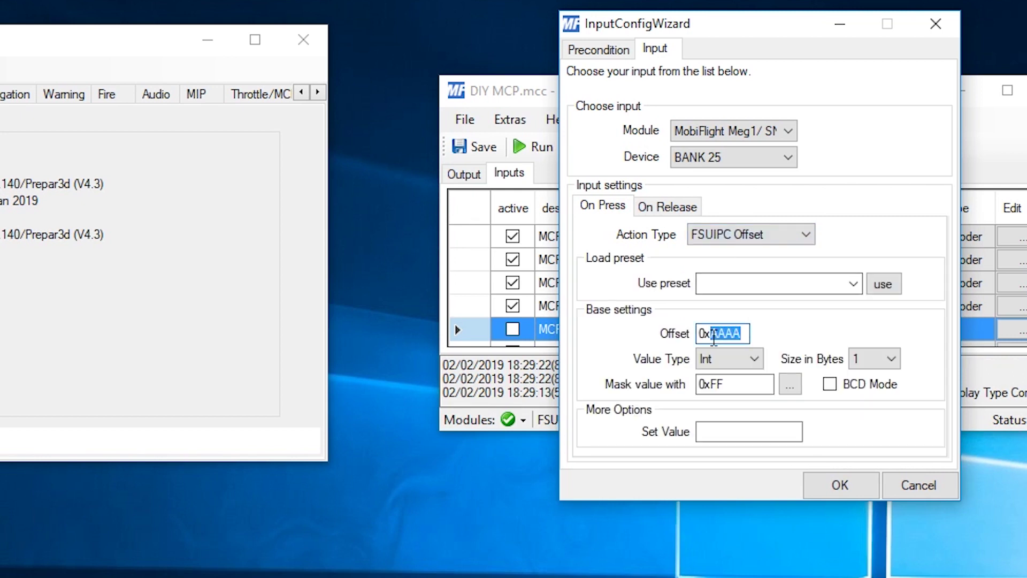
text(5324)
click(790, 384)
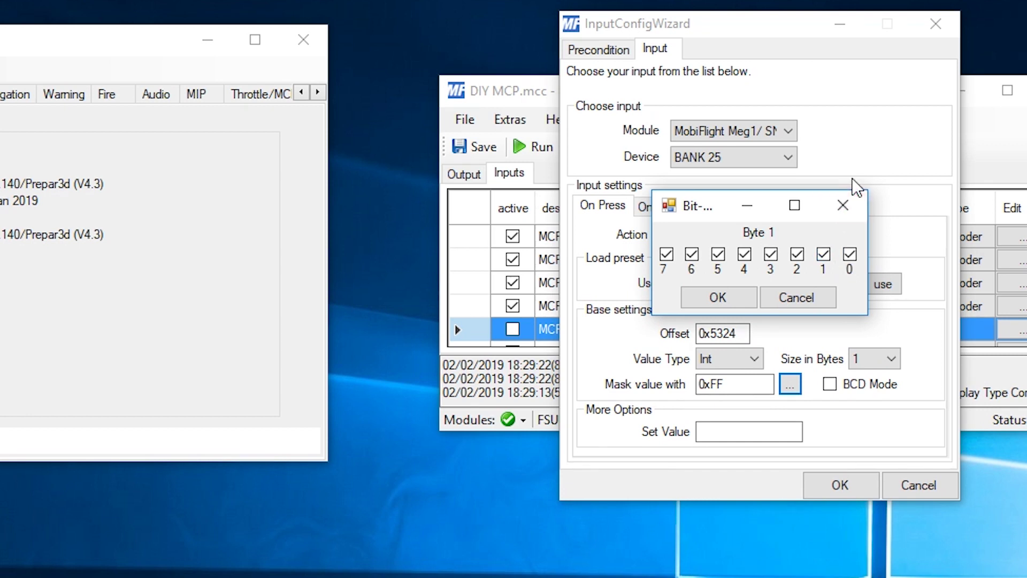
click(824, 302)
drag(754, 392, 718, 389)
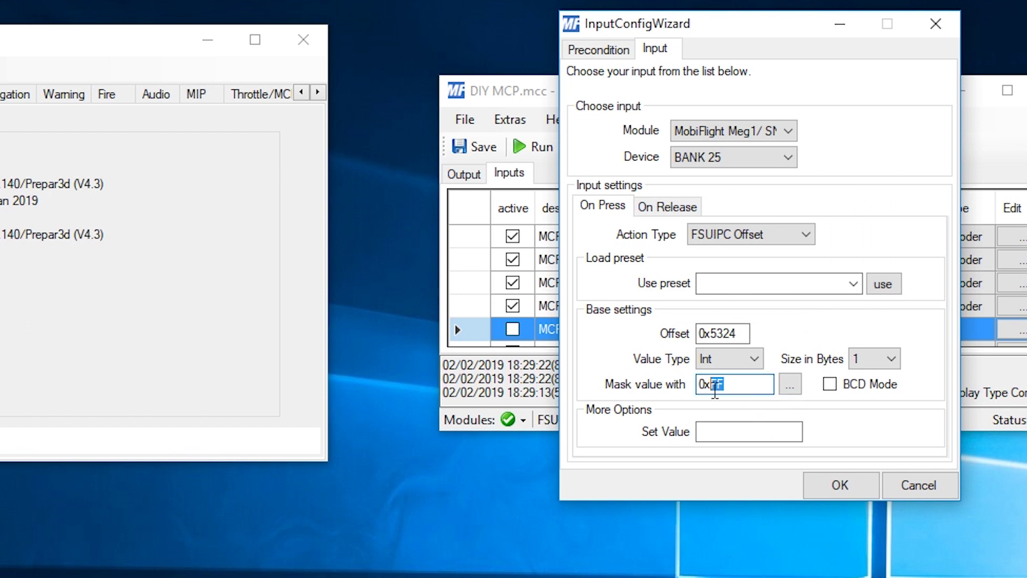
text(01)
click(790, 384)
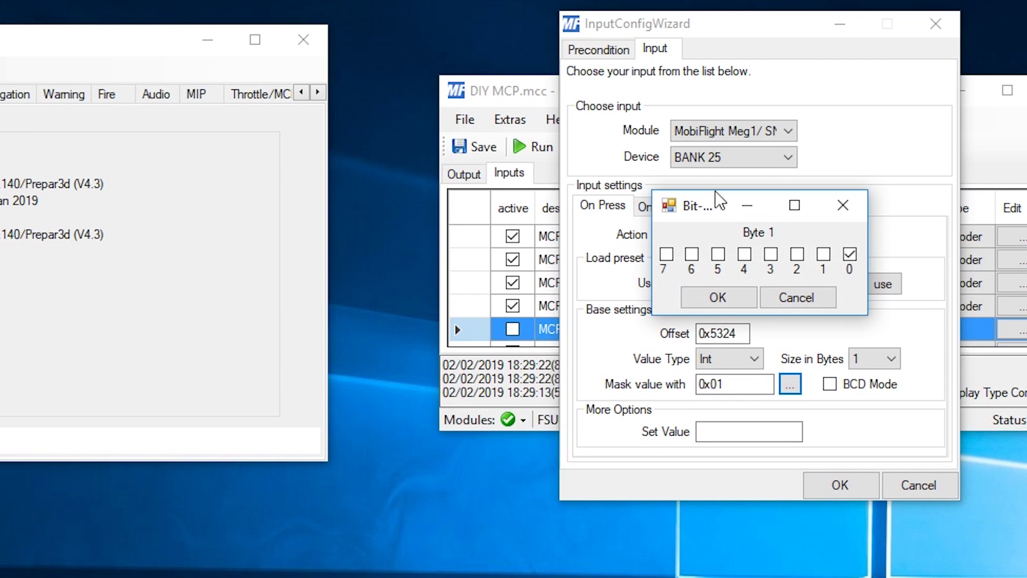
click(717, 297)
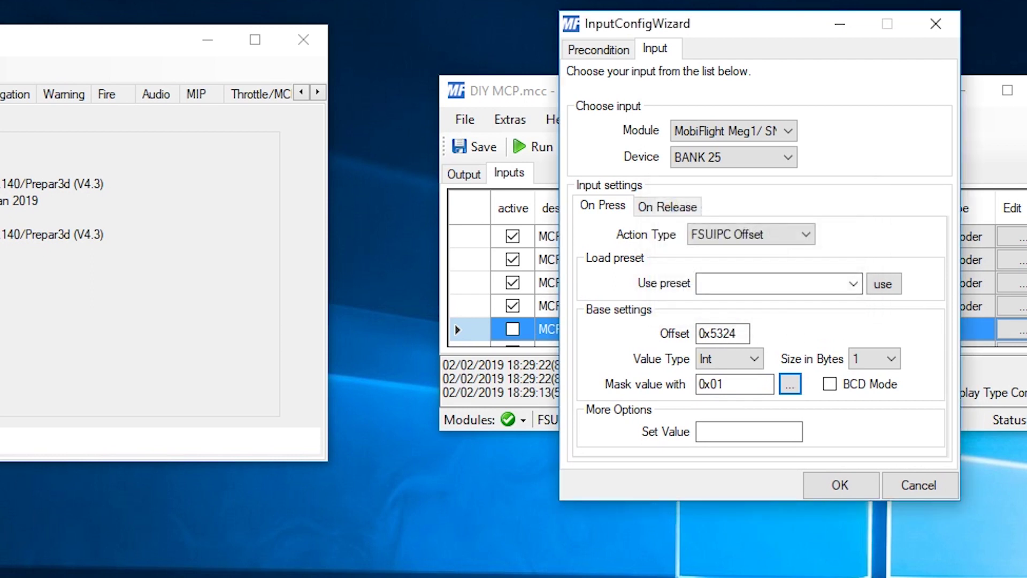
click(746, 432)
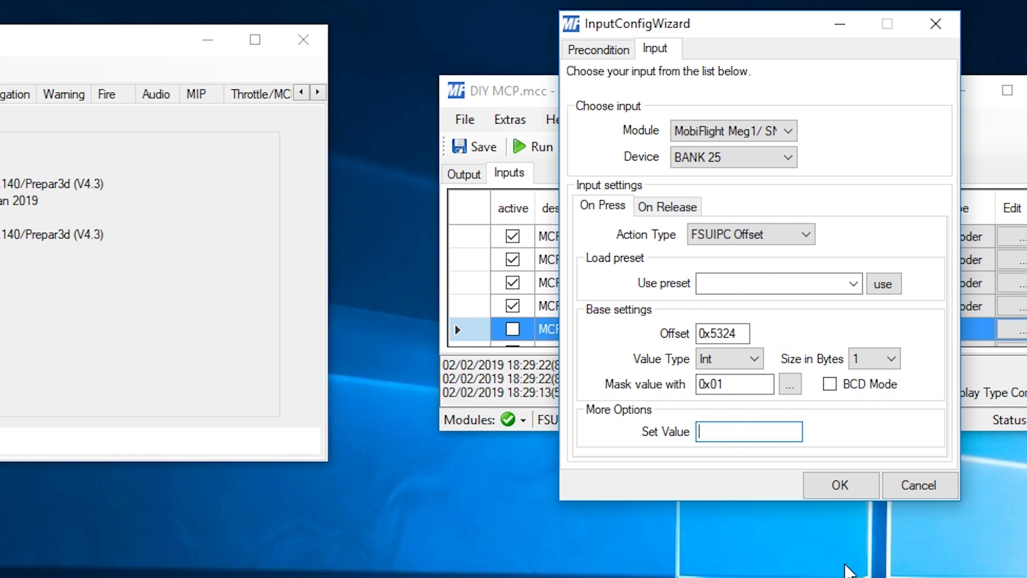
- Set press value 1, and make release write 0 to offset 0x5324 with mask 0x01
text(1)
click(675, 213)
click(727, 234)
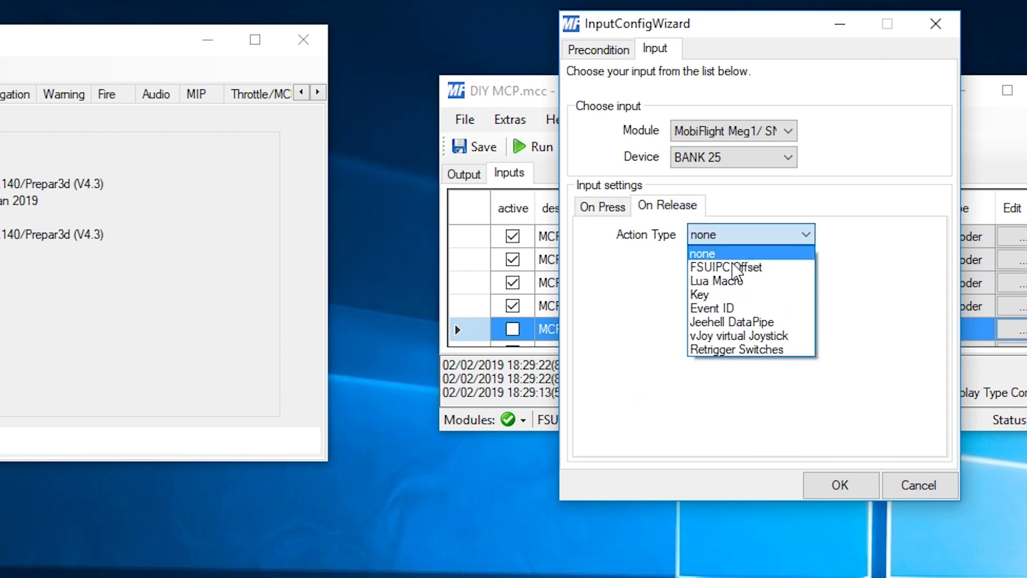
click(731, 269)
drag(743, 333, 719, 332)
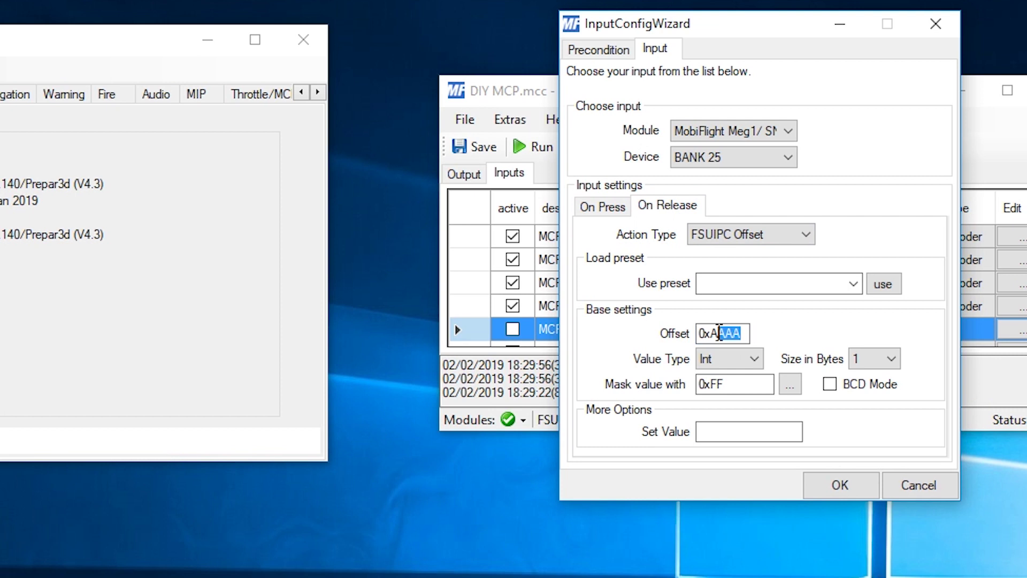
text(5324)
drag(741, 384, 713, 390)
text(01)
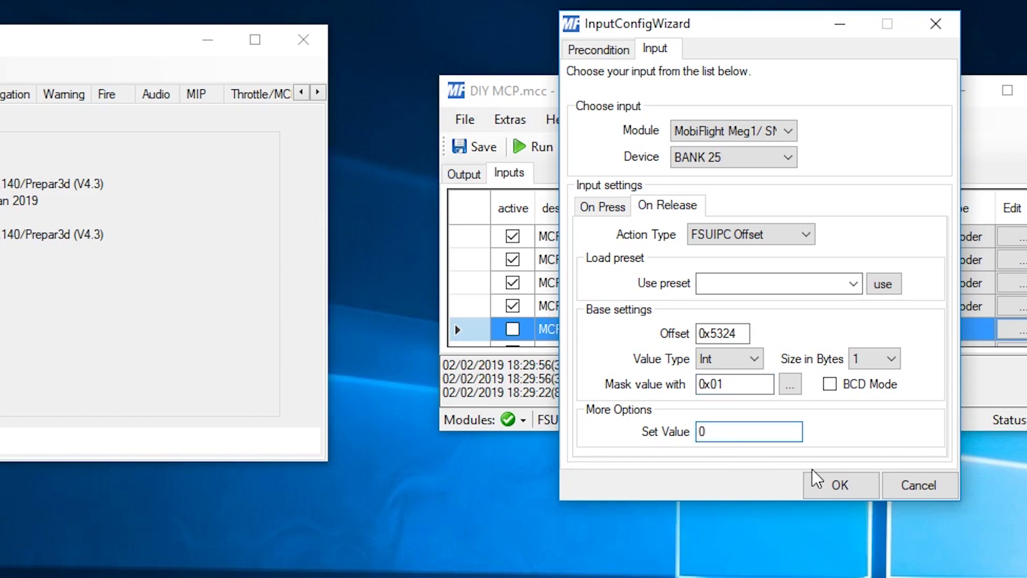
- Confirm the MCP BANK 25 input settings with OK in InputConfigWizard
click(841, 484)
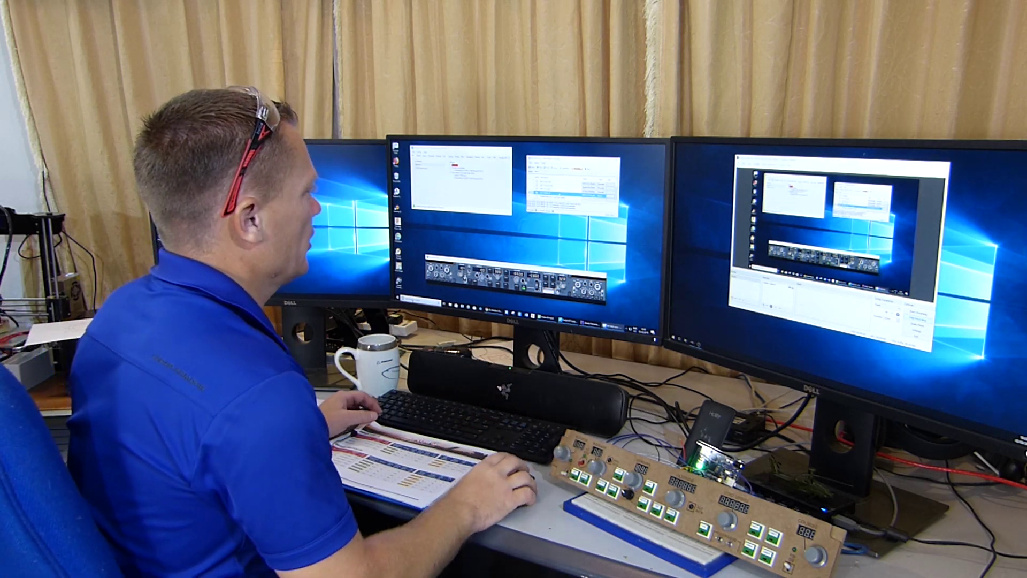
- Duplicate the MCP BANK 25 row and rename the copy to MCP BANK 30
right_click(589, 259)
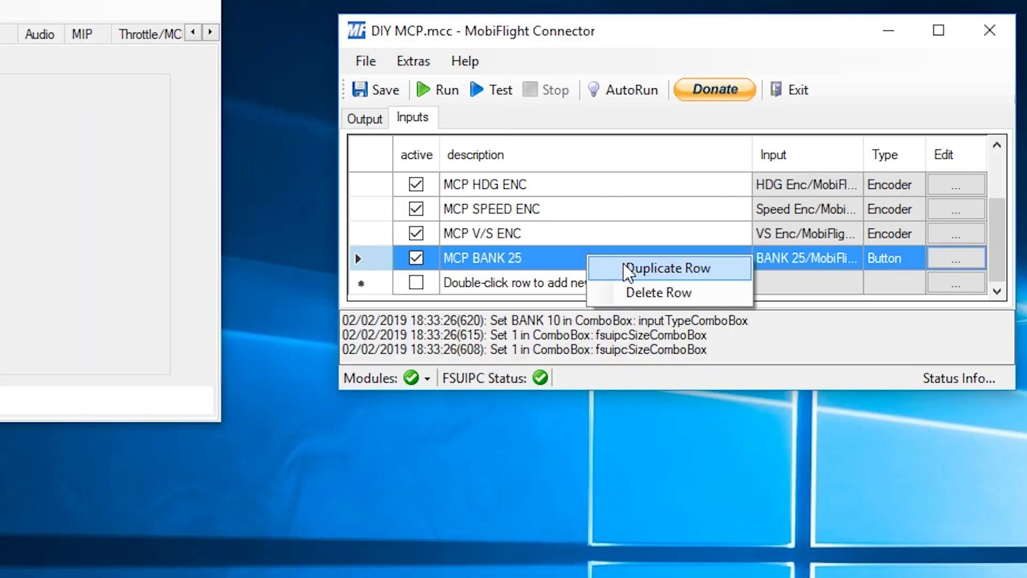
click(625, 265)
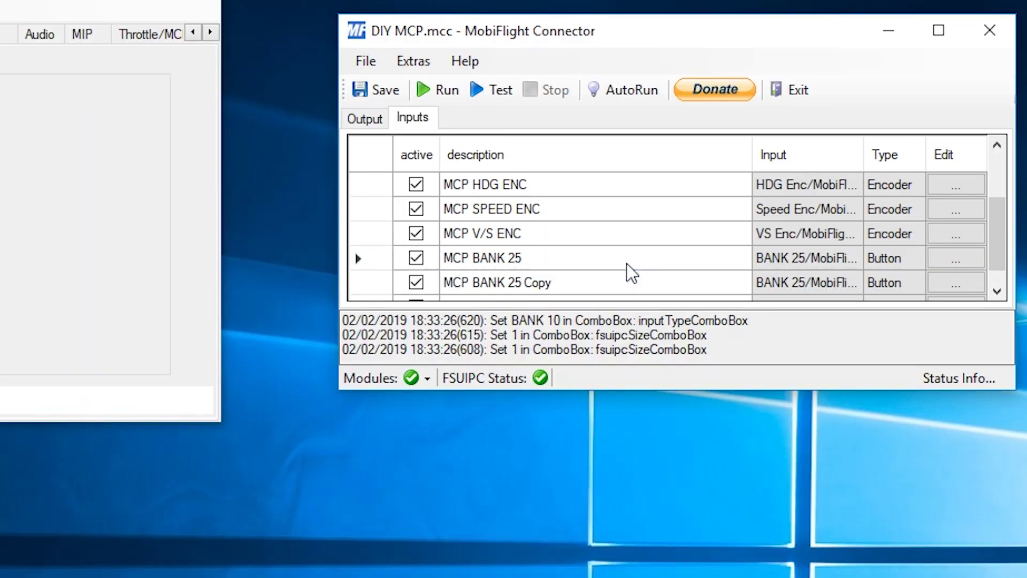
scroll(592, 259, down, 1)
double_click(558, 268)
drag(557, 259, 519, 264)
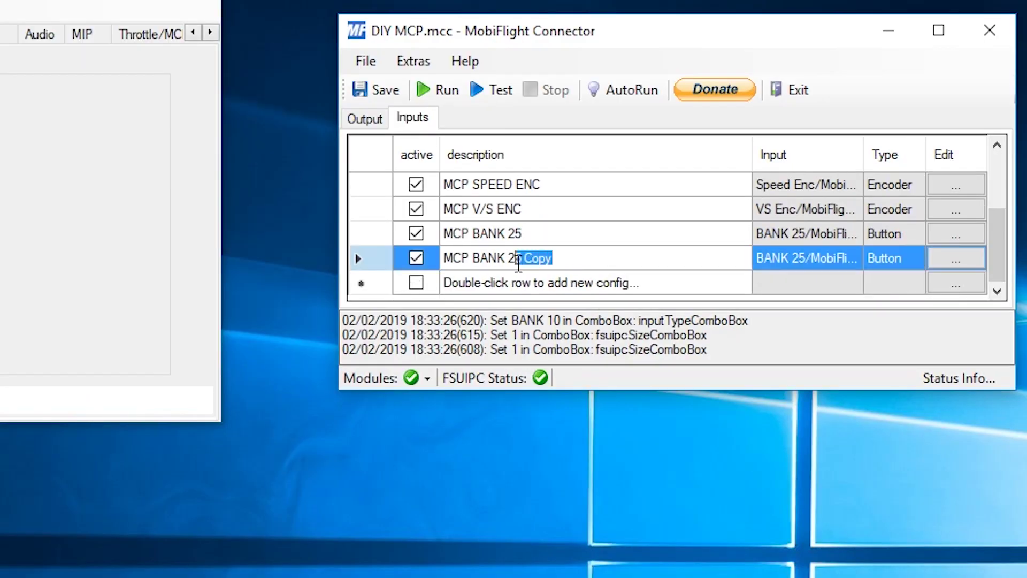
text(30)
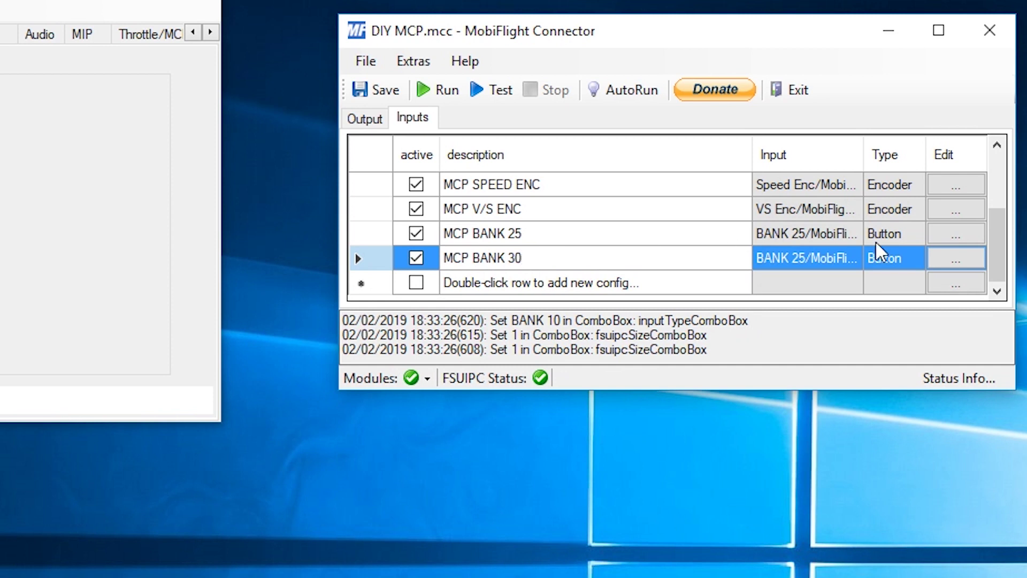
- Switch its device to BANK 30 and set both press and release masks to 0x02
click(945, 258)
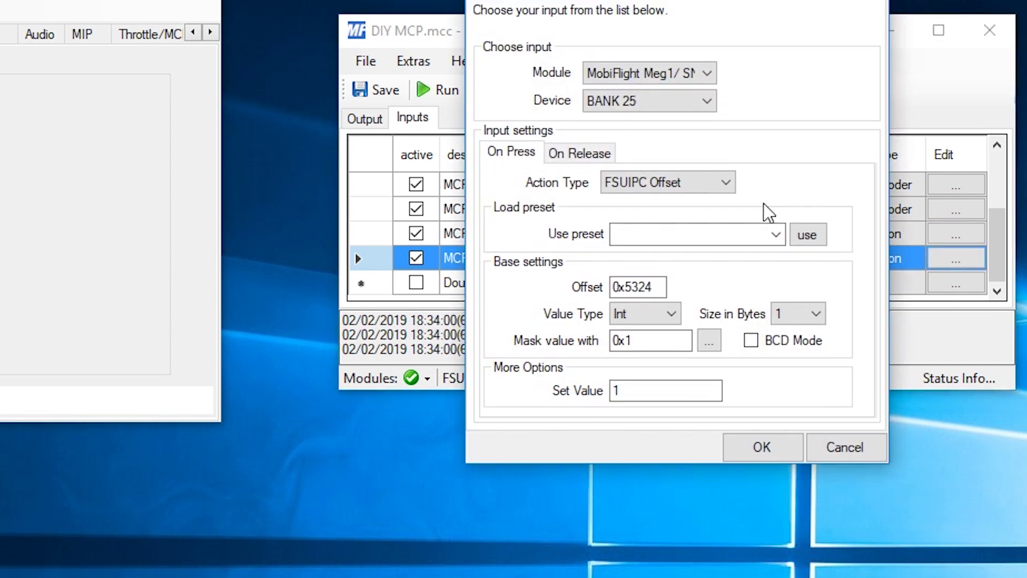
click(689, 108)
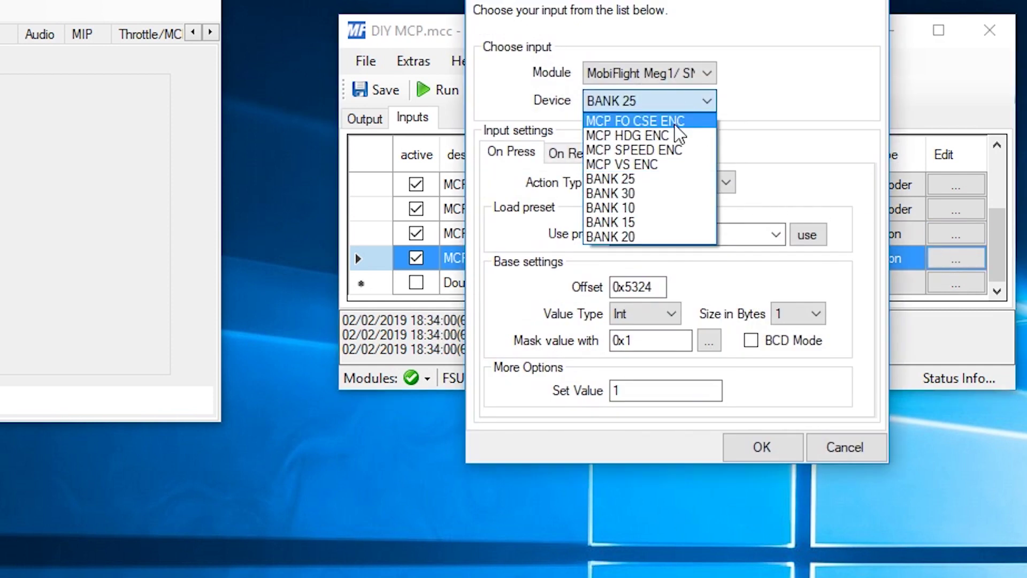
click(650, 191)
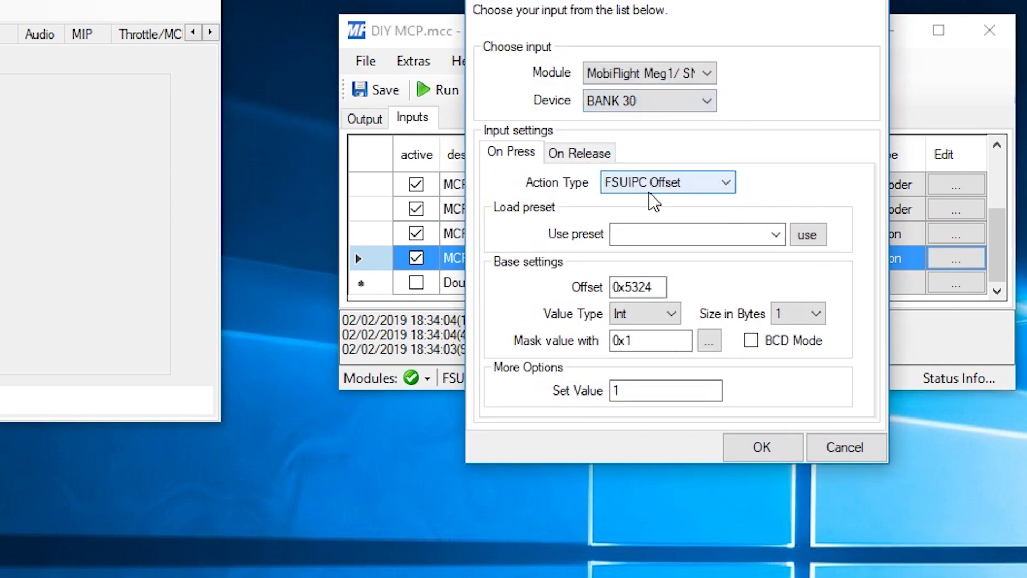
click(707, 340)
click(744, 203)
click(772, 203)
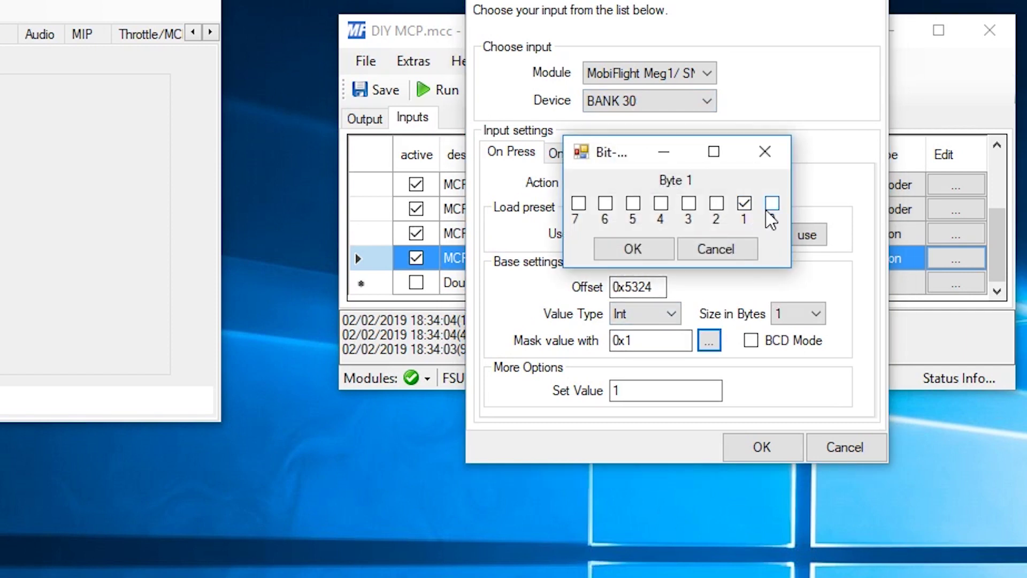
click(669, 258)
click(583, 153)
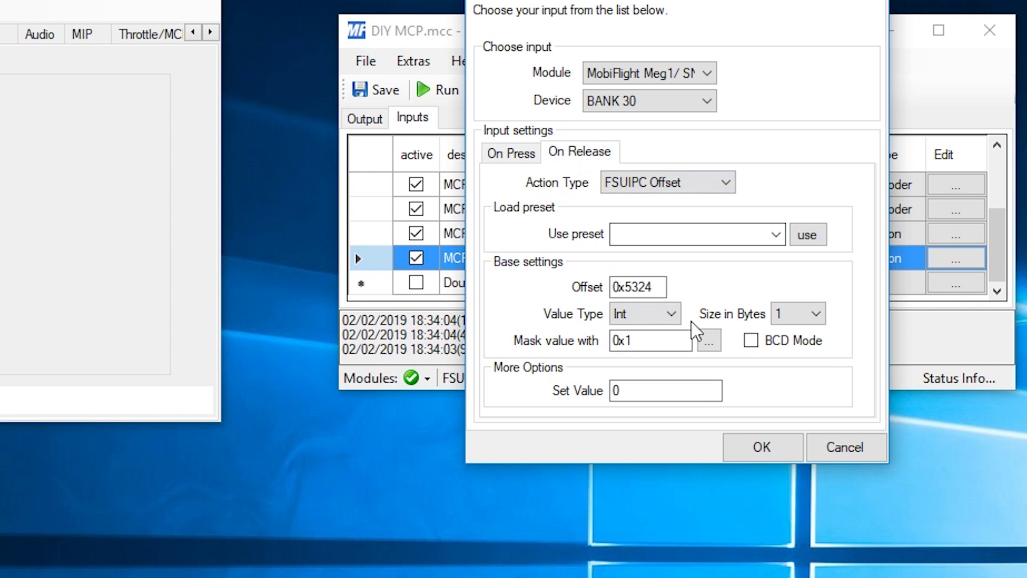
click(707, 340)
click(744, 204)
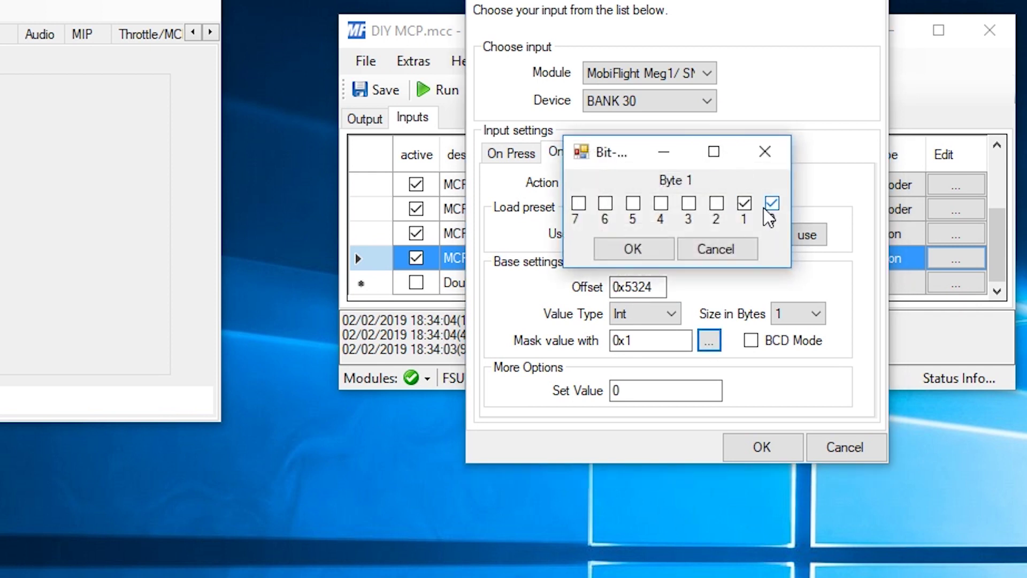
click(640, 255)
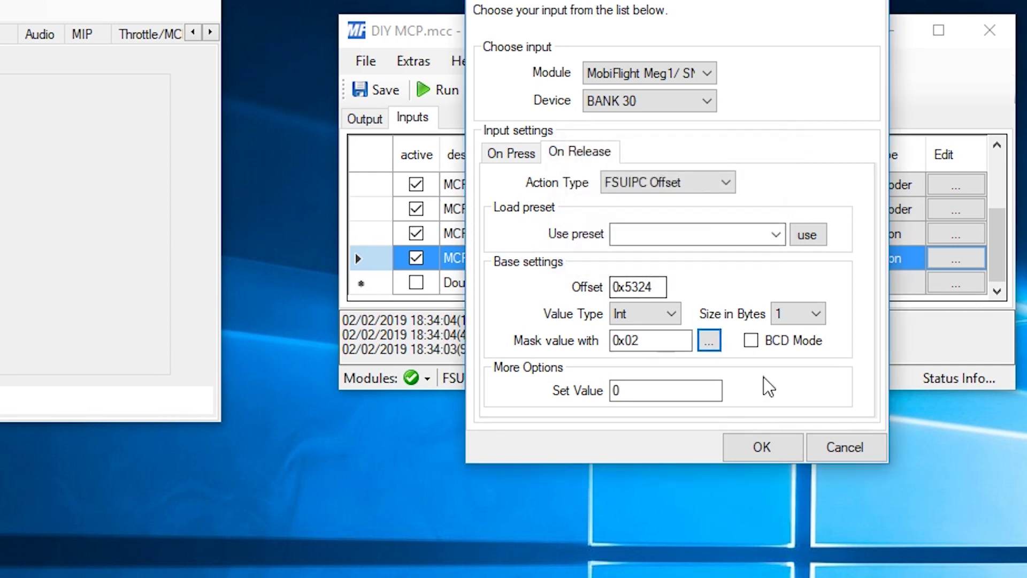
click(775, 453)
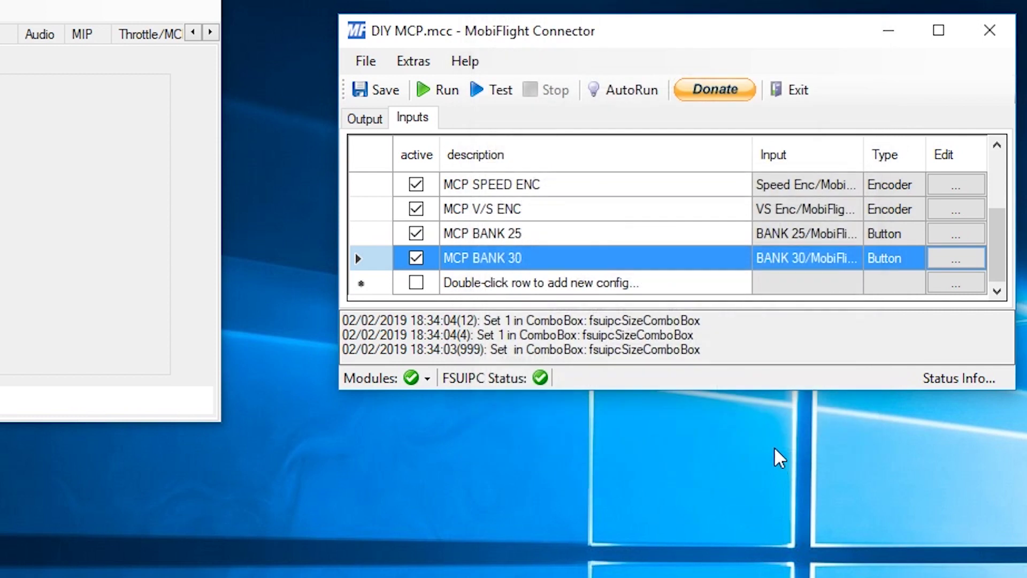
- Duplicate the MCP BANK 30 row and rename the copy to MCP BANK 10
right_click(512, 258)
click(556, 272)
double_click(562, 281)
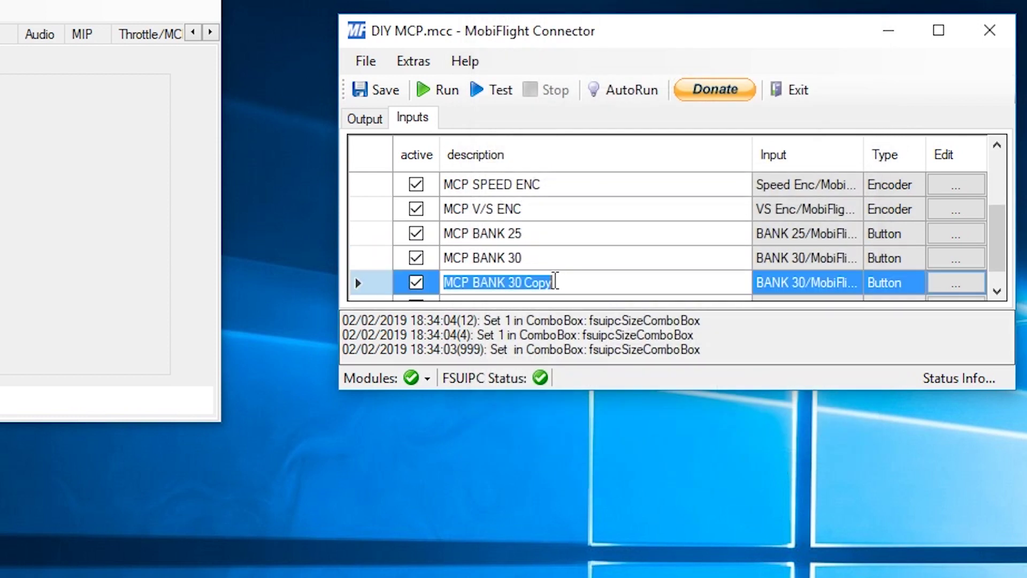
click(560, 281)
drag(561, 282, 512, 287)
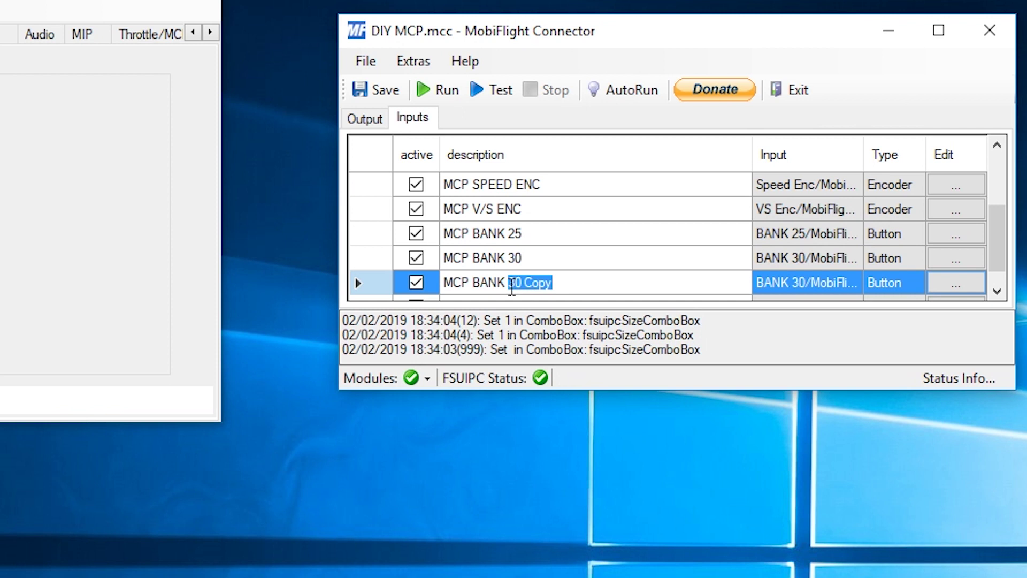
text(10)
- Set the MCP BANK 10 input's device to BANK 10 with press mask bit 2 (0x04)
click(945, 279)
click(653, 95)
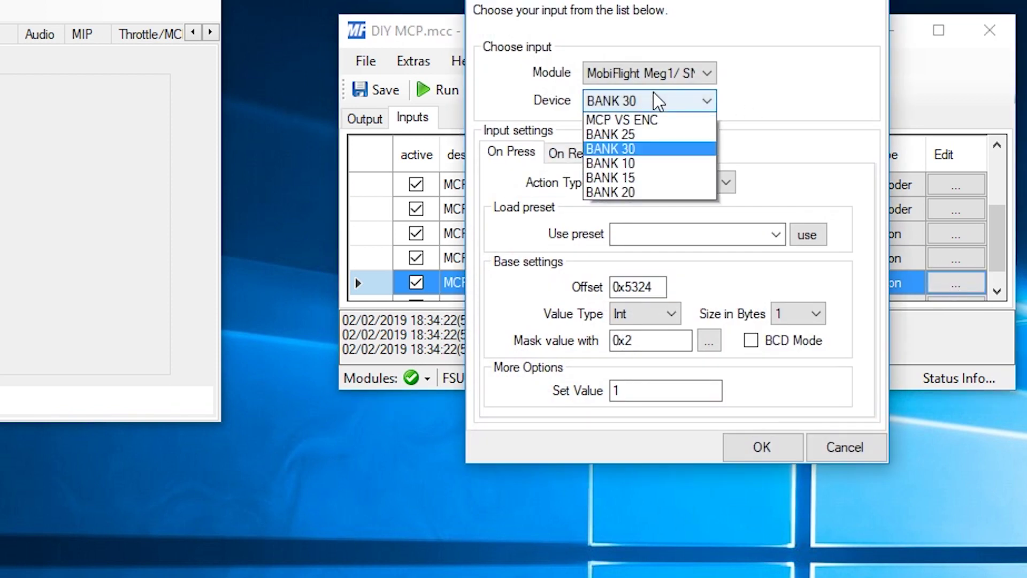
click(639, 206)
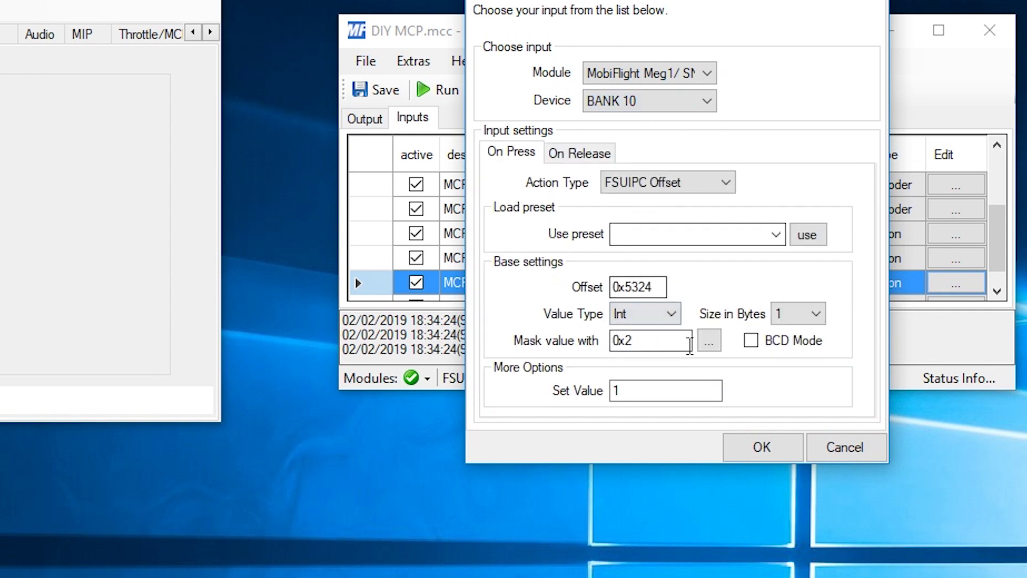
click(707, 345)
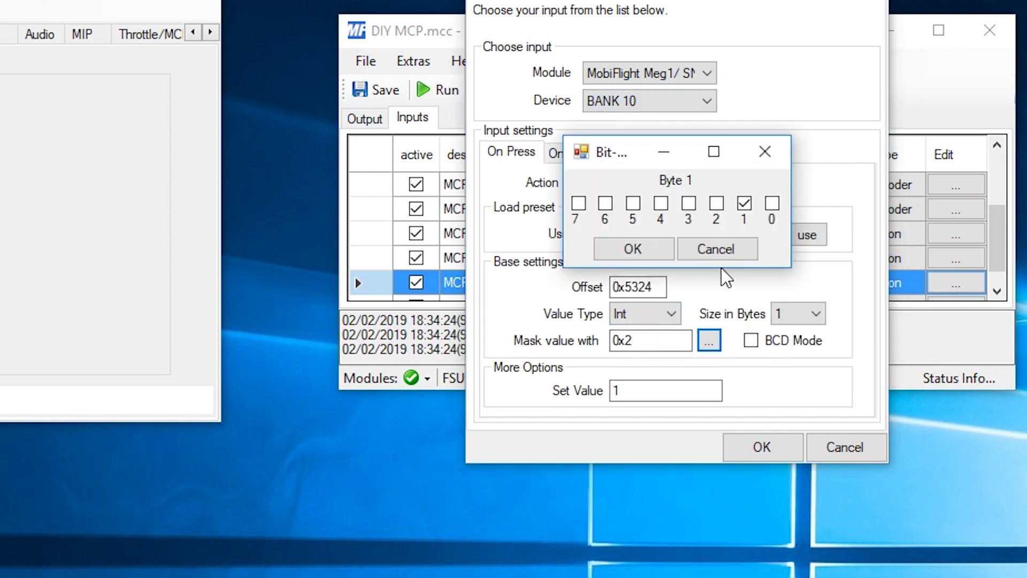
click(744, 204)
click(716, 204)
click(631, 251)
- Change the release mask to bit 2 (0x04) and save the MCP BANK 10 settings
click(579, 152)
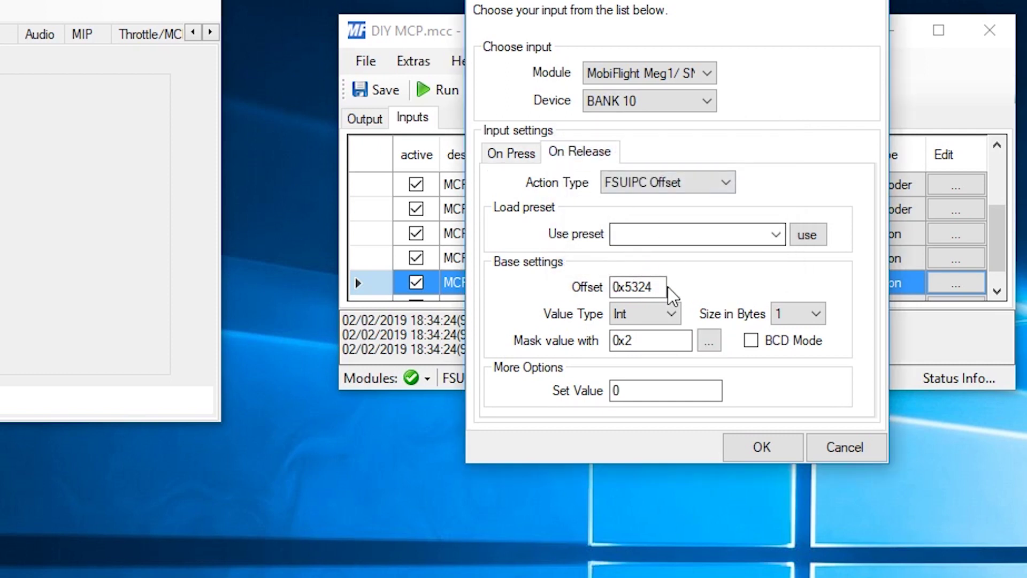
click(709, 343)
click(745, 203)
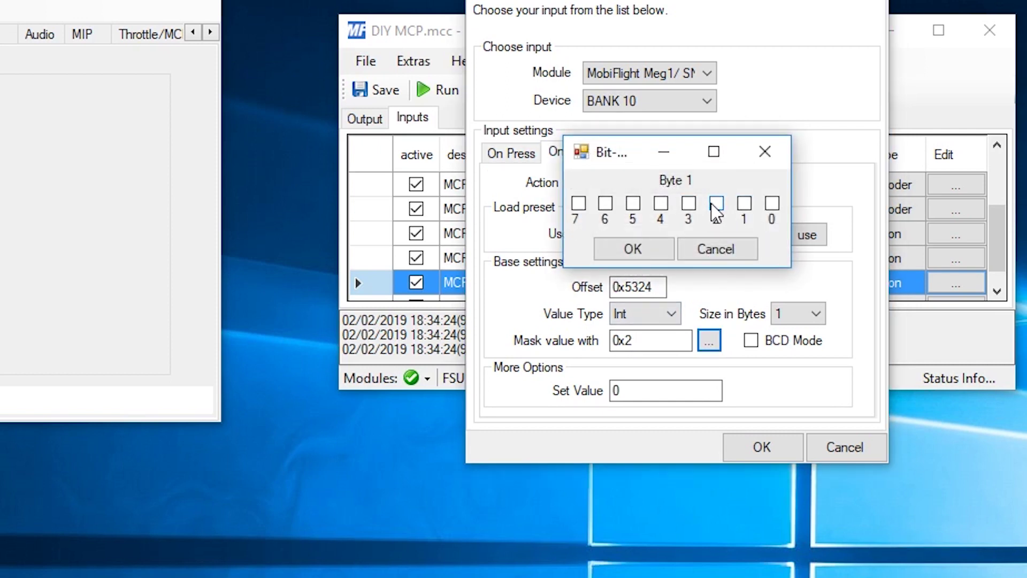
click(717, 203)
click(663, 247)
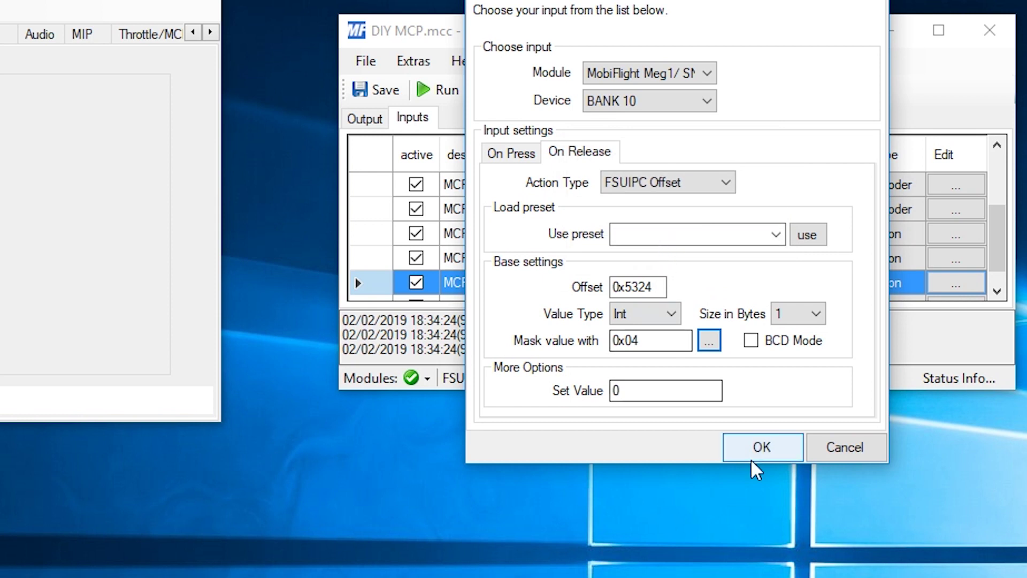
click(763, 447)
scroll(615, 255, down, 1)
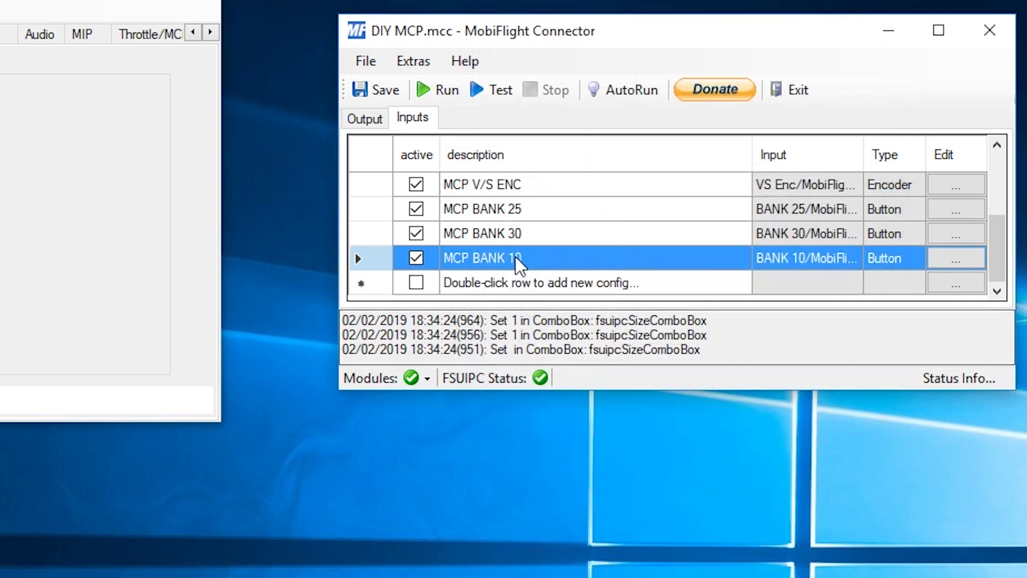
- Duplicate the MCP BANK 10 row and rename the copy to MCP BANK 15
right_click(511, 262)
click(576, 272)
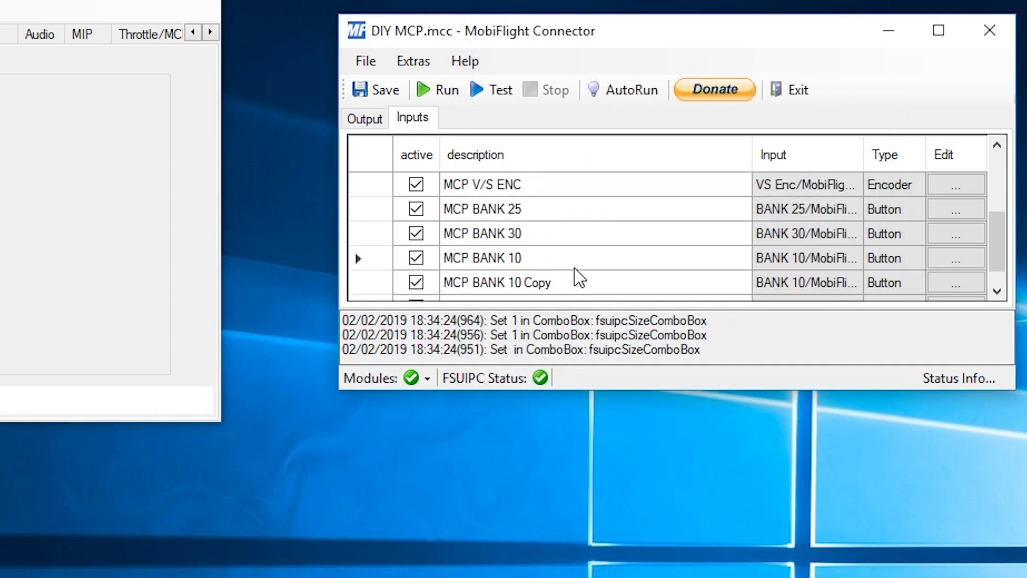
click(564, 287)
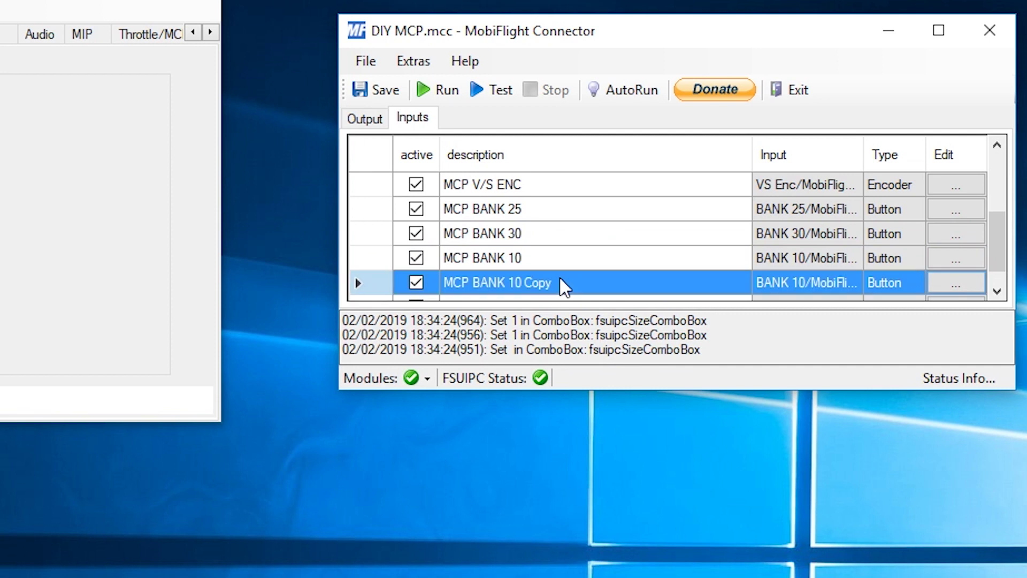
click(554, 276)
click(523, 282)
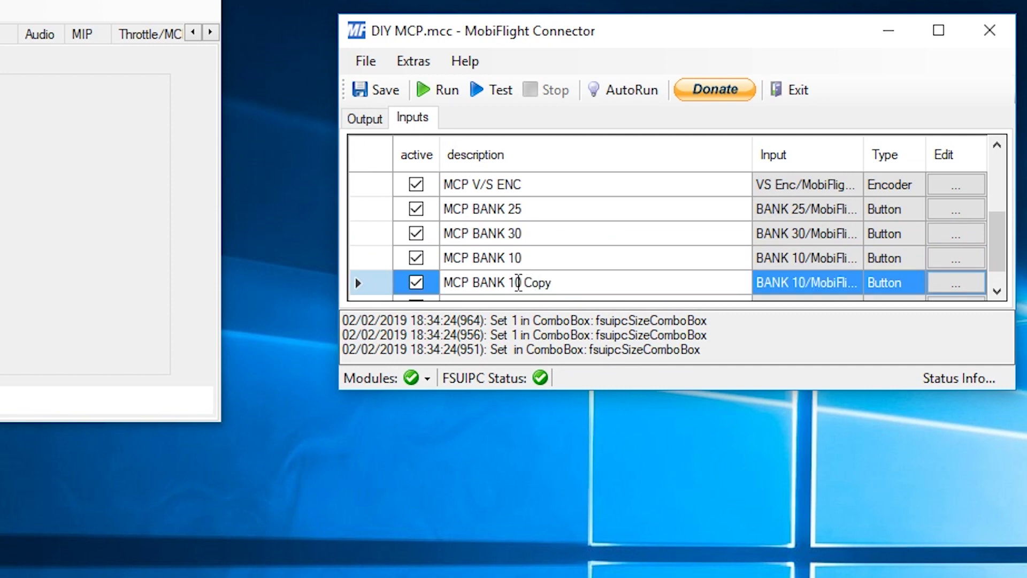
drag(517, 283, 619, 294)
text(5)
- Set the MCP BANK 15 input's device to BANK 15 with press mask bit 3 (0x08)
click(945, 289)
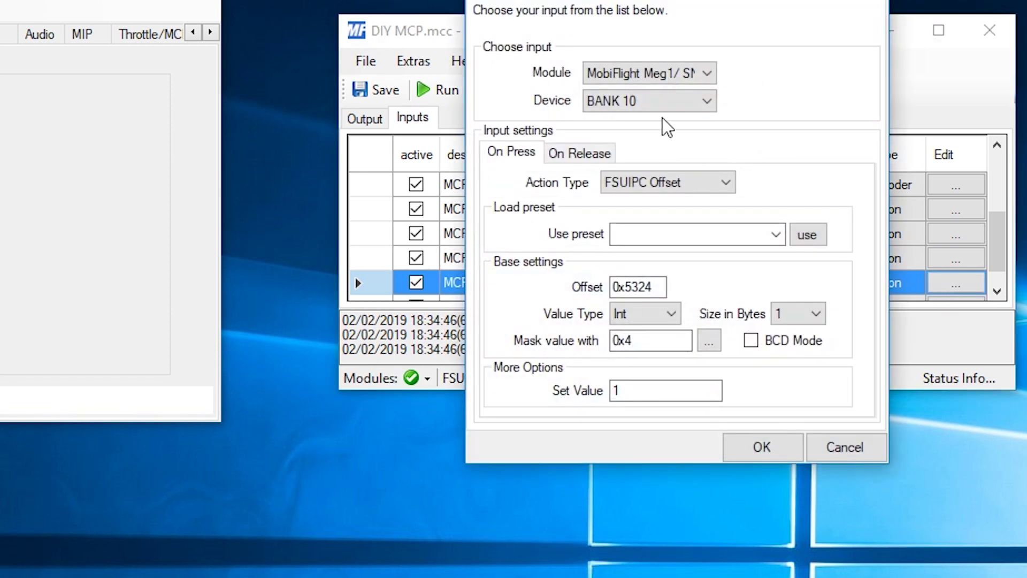
click(663, 105)
click(640, 219)
click(709, 340)
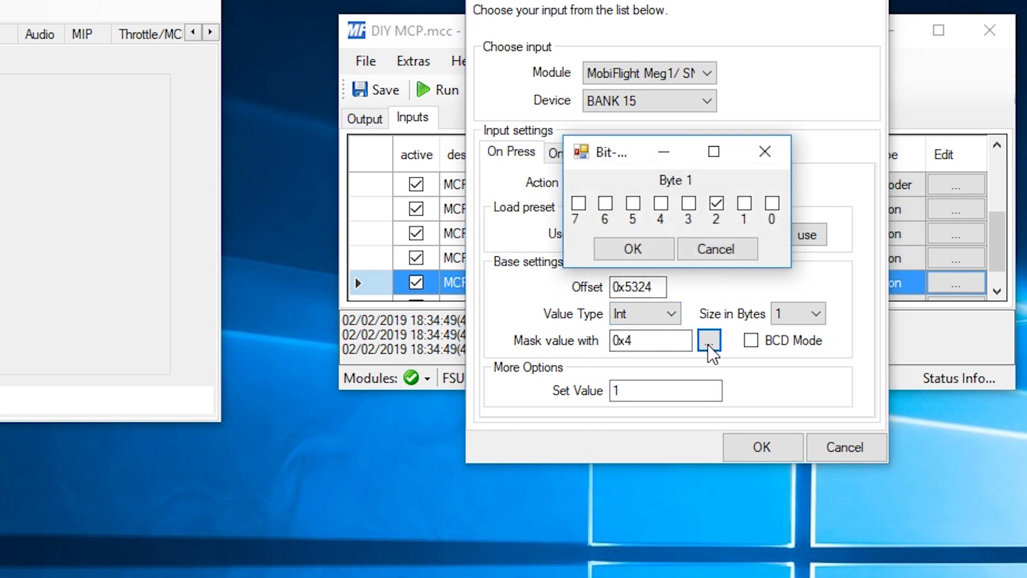
click(716, 205)
click(689, 204)
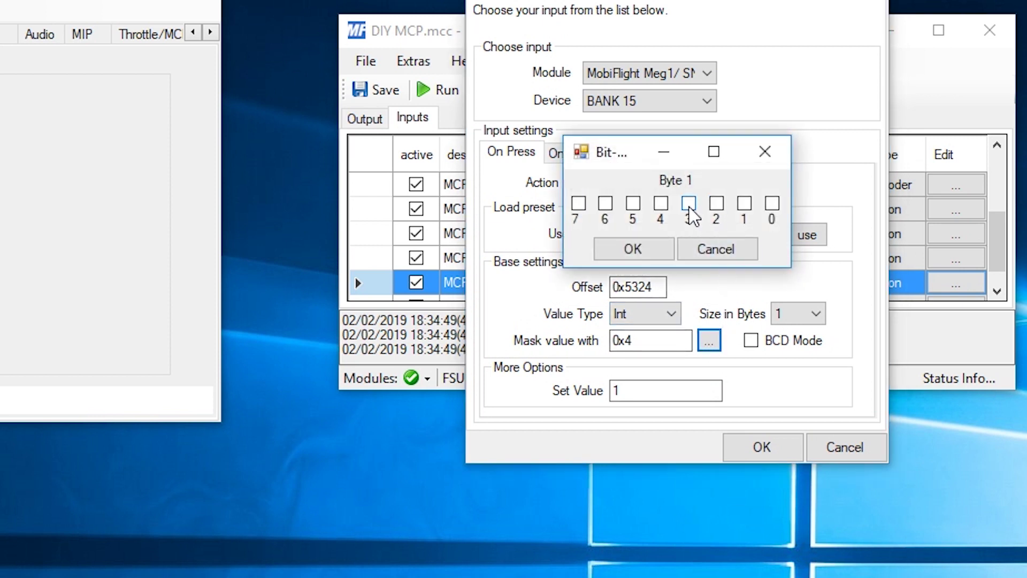
click(633, 254)
- Change the release mask to bit 3 (0x08) and save the MCP BANK 15 settings
click(612, 156)
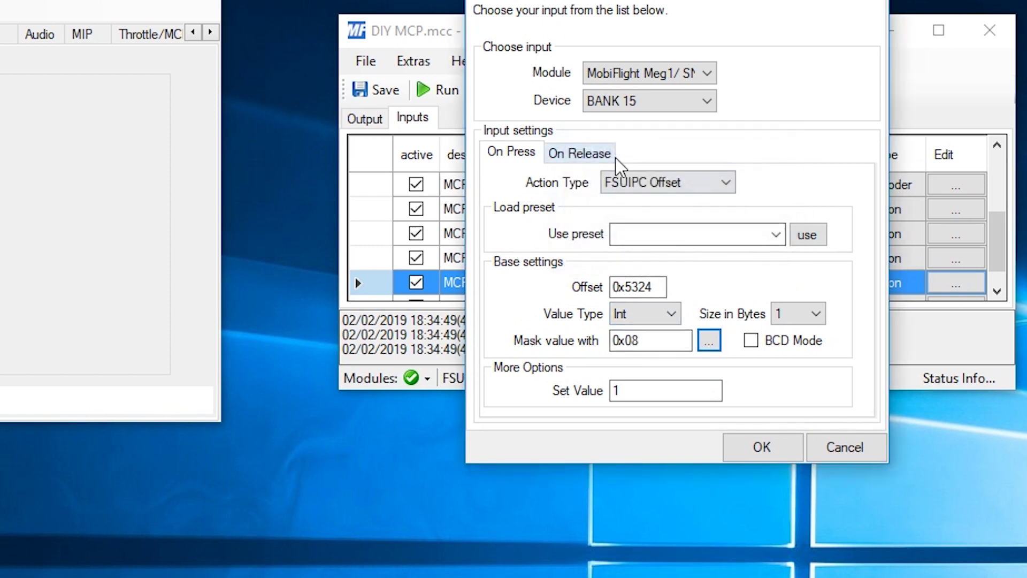
click(709, 341)
click(720, 208)
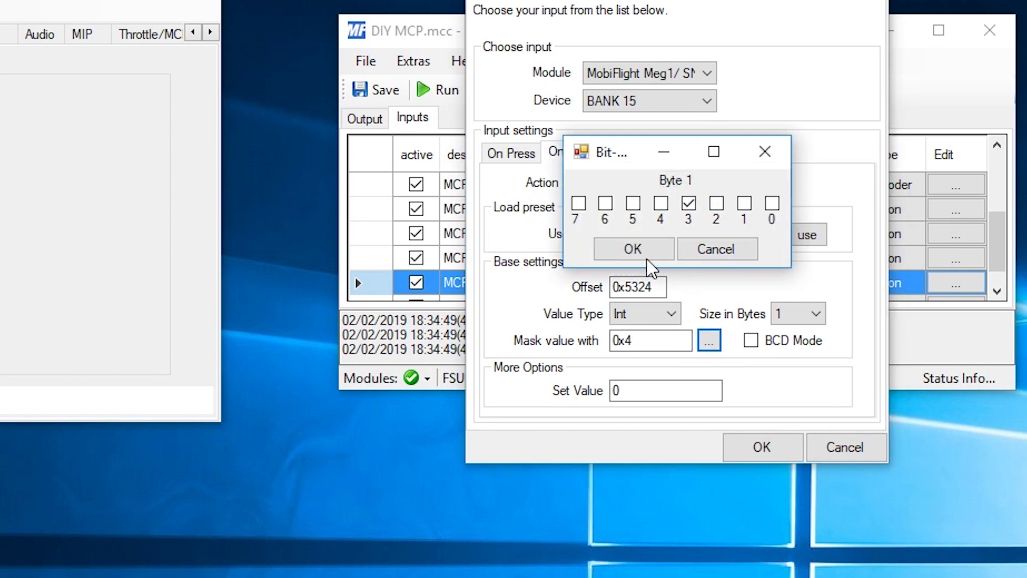
click(646, 257)
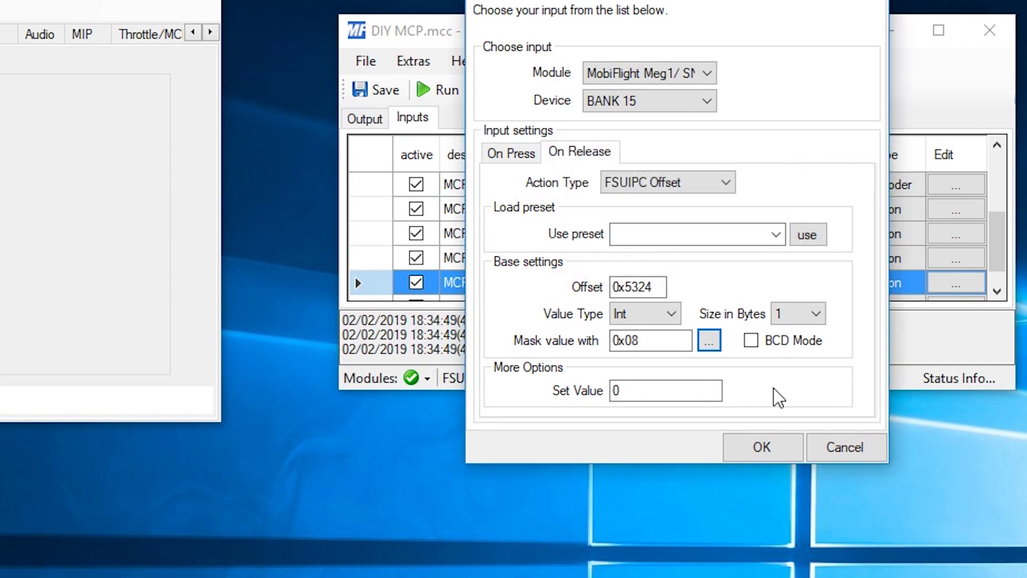
click(761, 447)
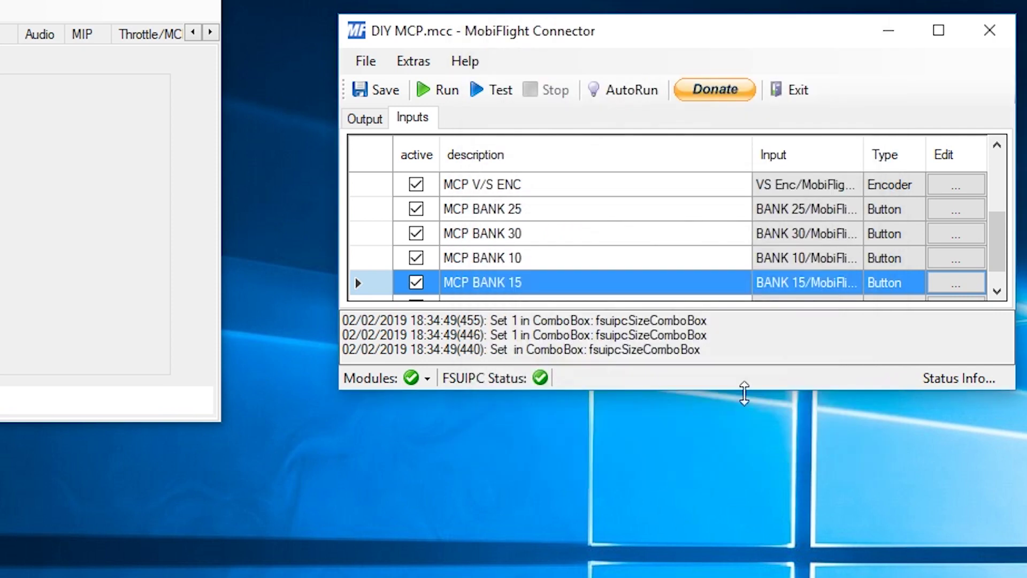
scroll(488, 236, down, 1)
- Duplicate the MCP BANK 15 row and rename the copy to MCP BANK 20
right_click(480, 257)
click(503, 272)
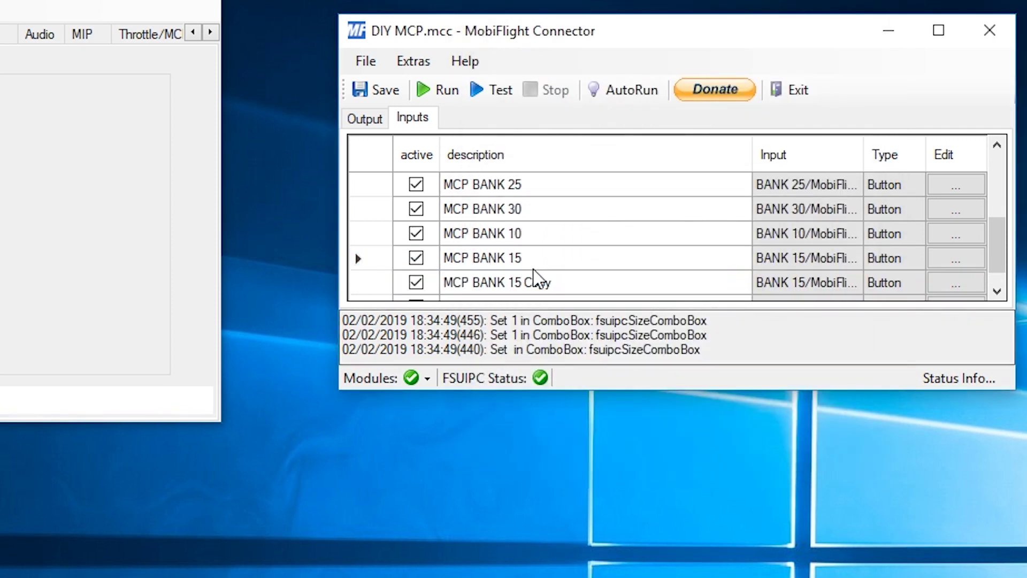
double_click(558, 282)
click(558, 282)
drag(558, 283, 518, 284)
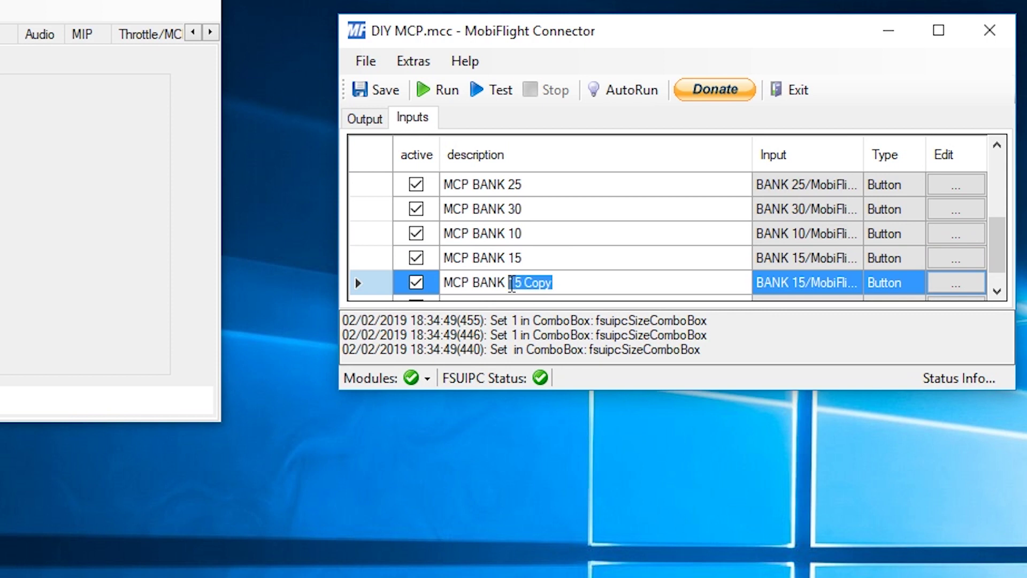
text(20)
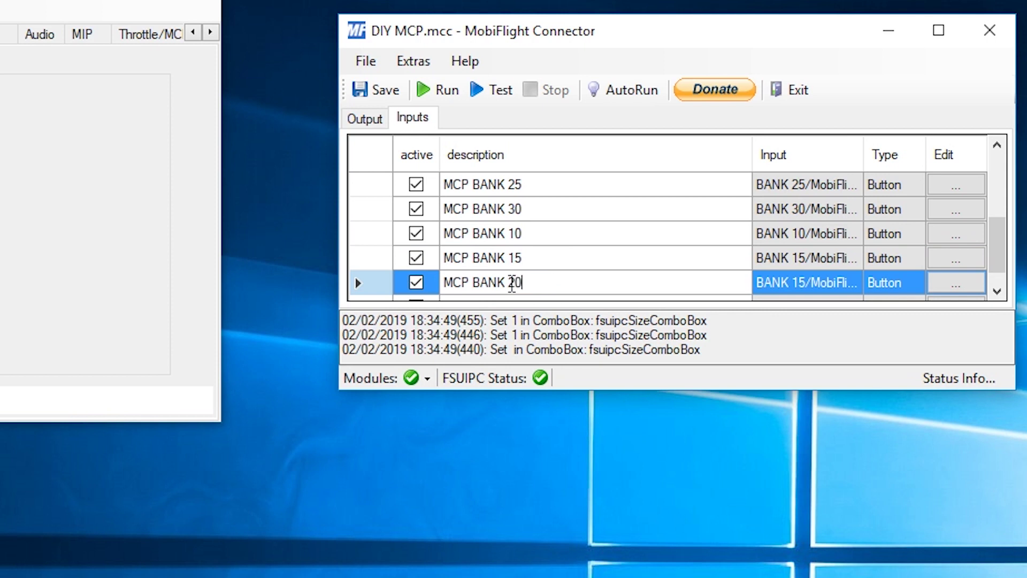
- Set the MCP BANK 20 input's device to BANK 20 with press mask bit 4 (0x10)
click(957, 286)
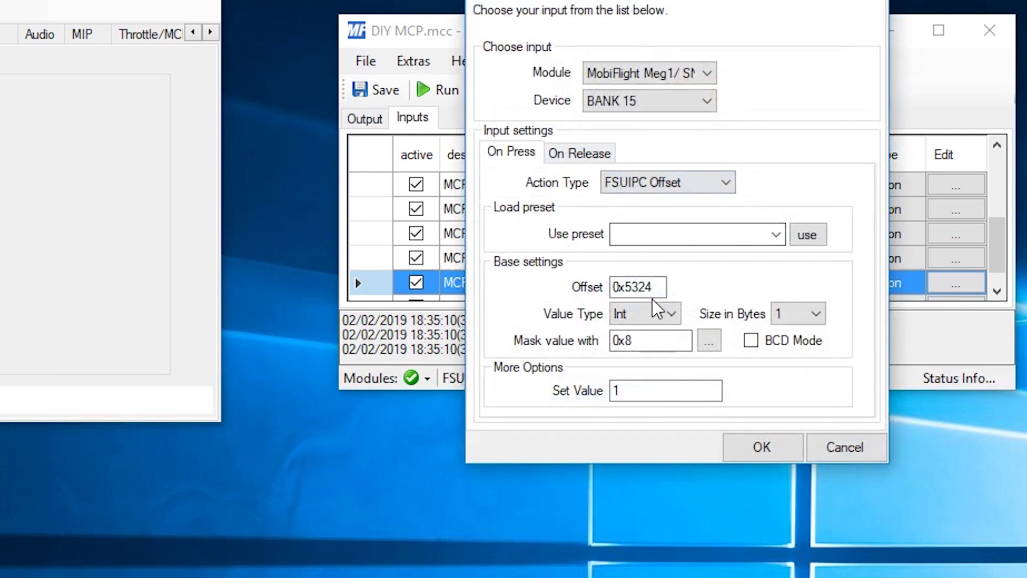
click(656, 98)
click(653, 234)
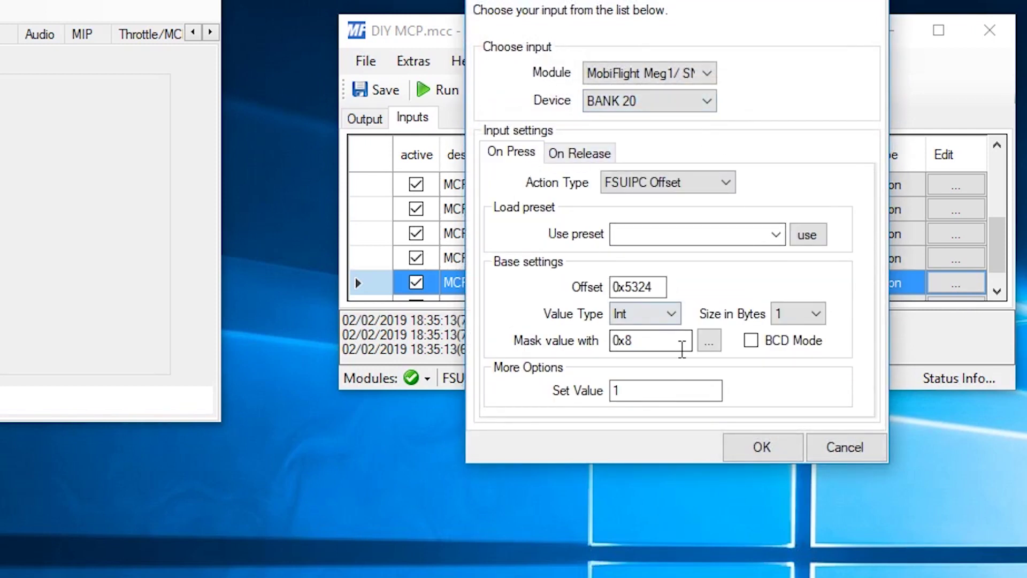
click(709, 342)
click(661, 202)
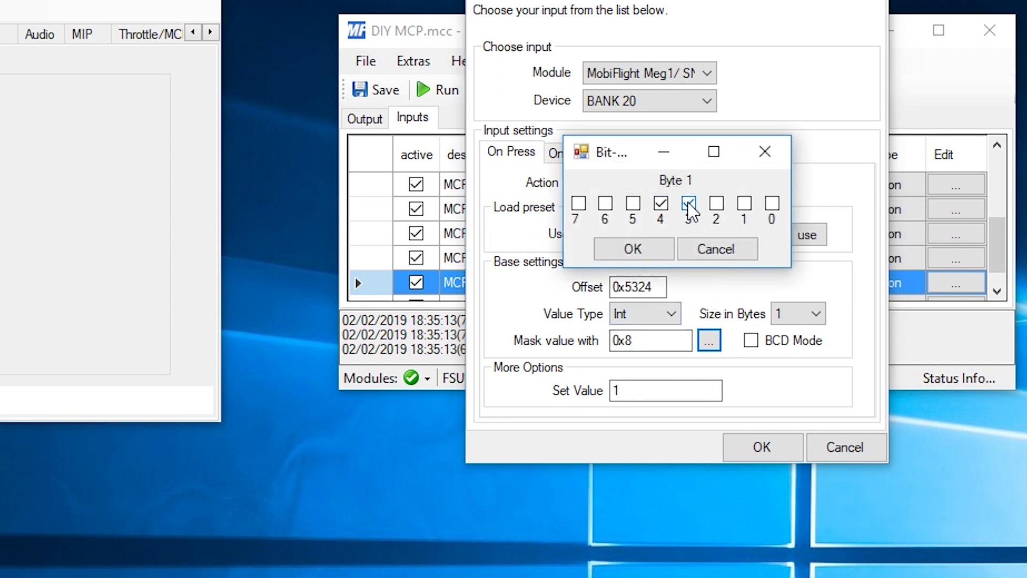
click(632, 249)
- Change the release mask to bit 4 (0x10) and save the MCP BANK 20 settings
click(579, 152)
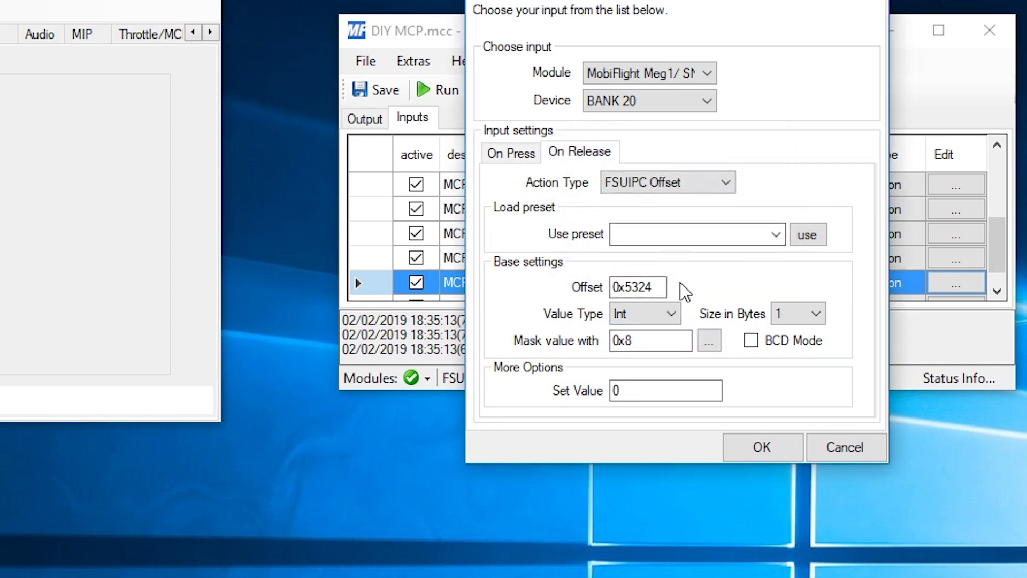
click(712, 343)
click(688, 203)
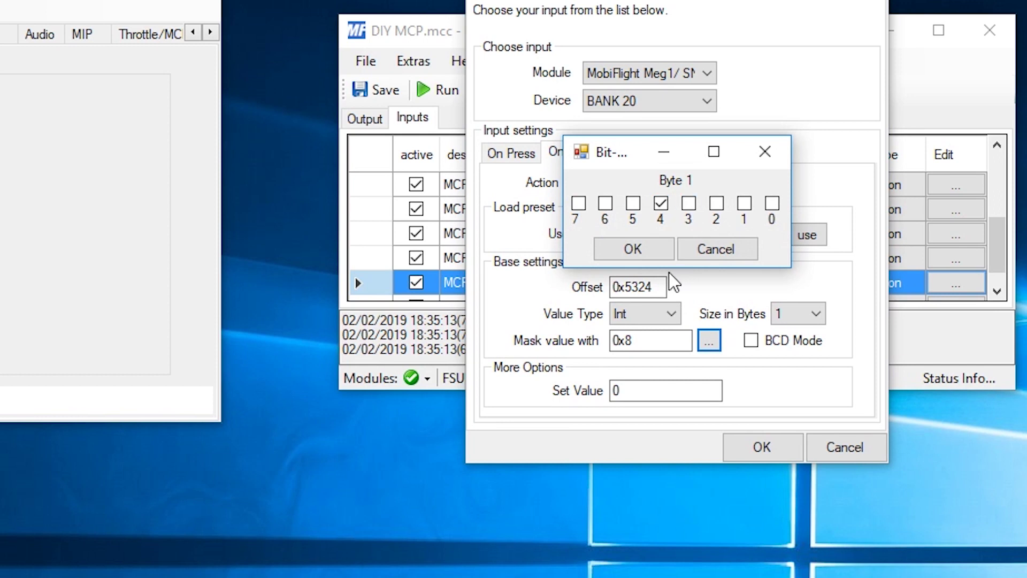
click(632, 249)
click(770, 448)
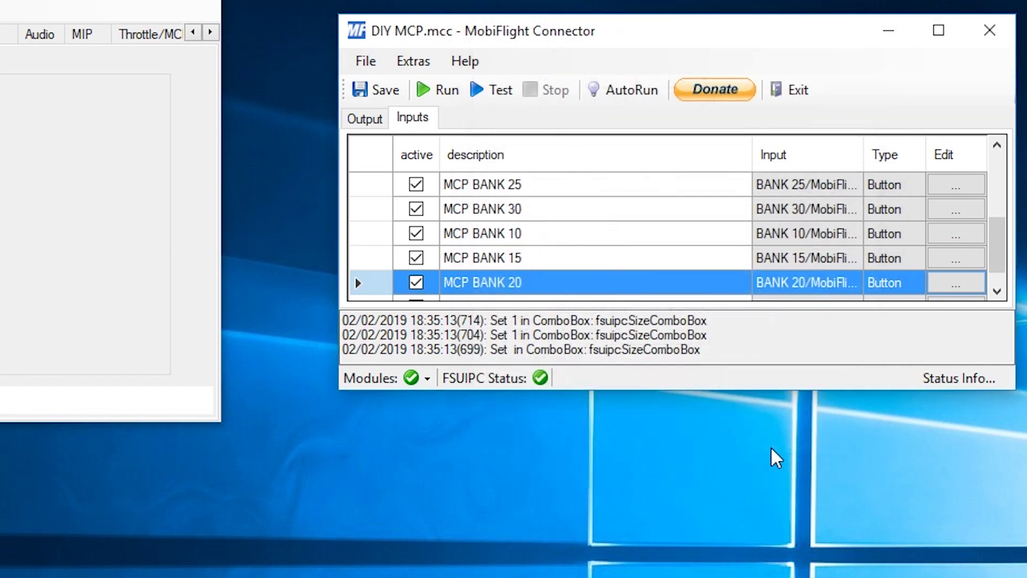